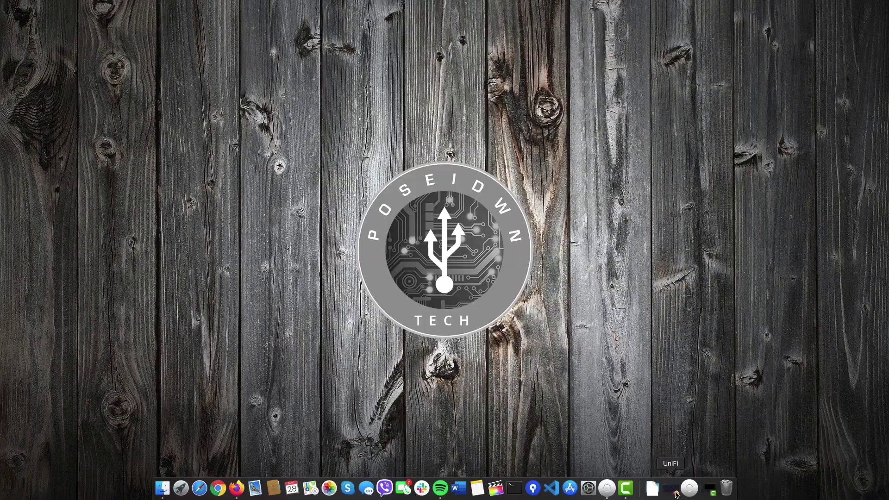
Launch UniFi, open Settings, collapse Wi-Fi and expand Configuration Profiles in the sidebar
left_click(676, 494)
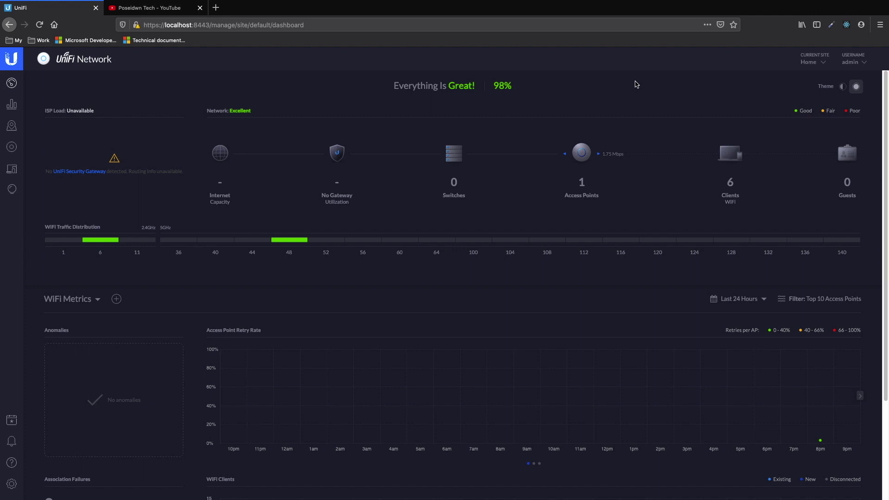
mouse_move(734, 156)
left_click(12, 484)
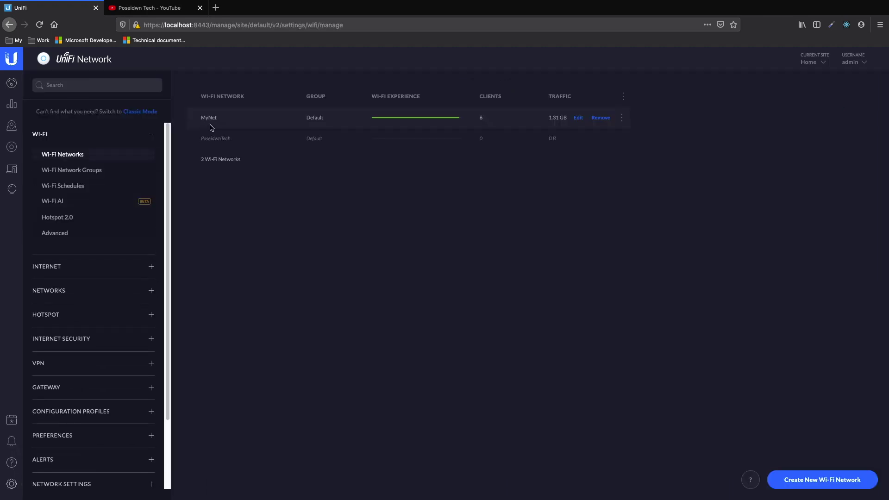
left_click(147, 138)
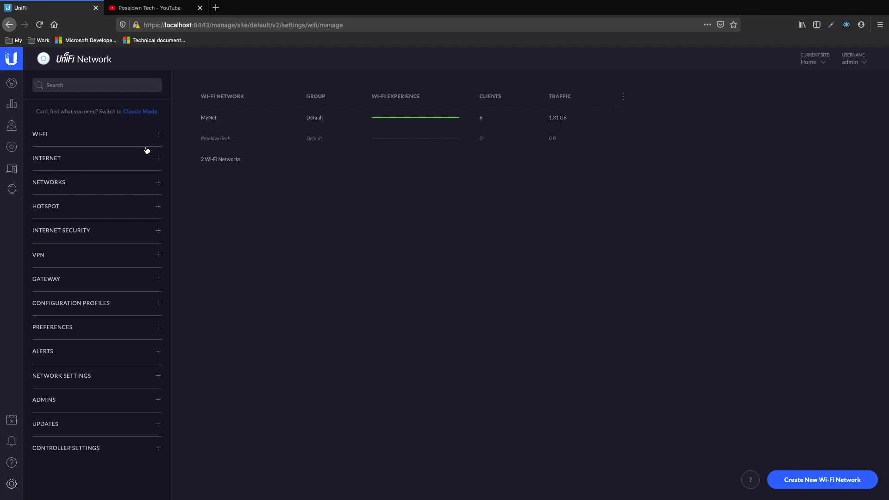
left_click(94, 305)
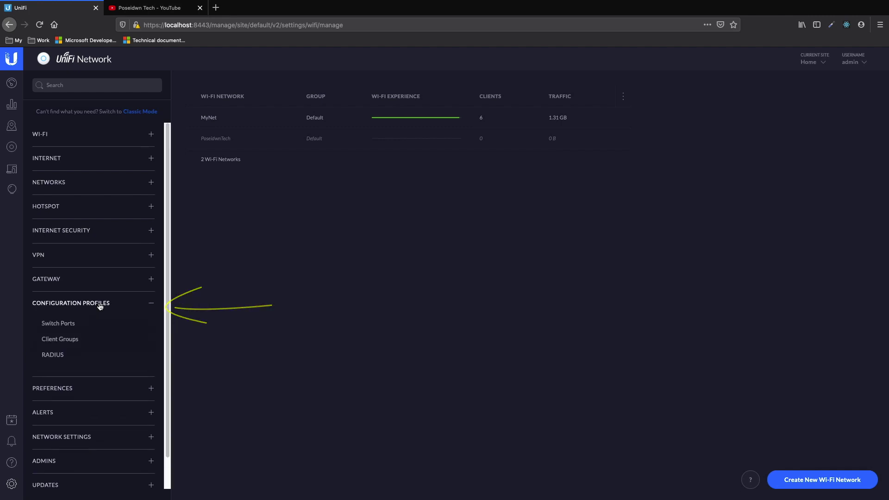
Create a client group named Guest with a 5 mbps download limit
left_click(67, 342)
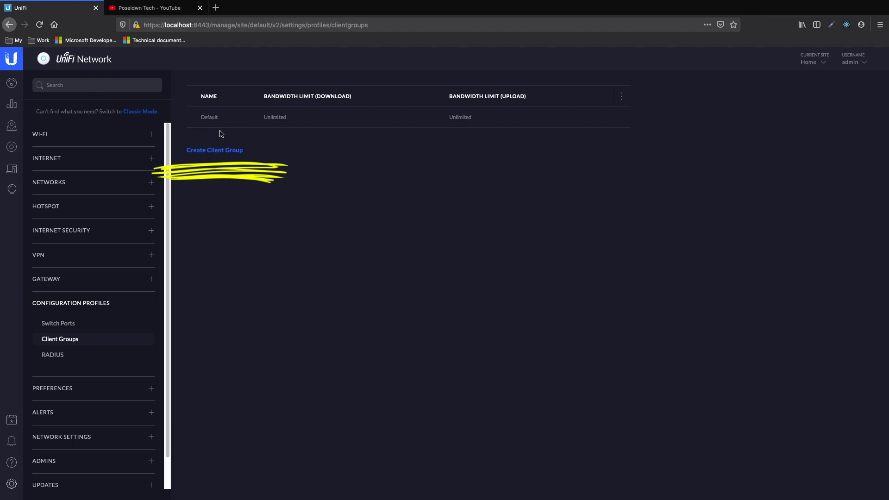
left_click(224, 152)
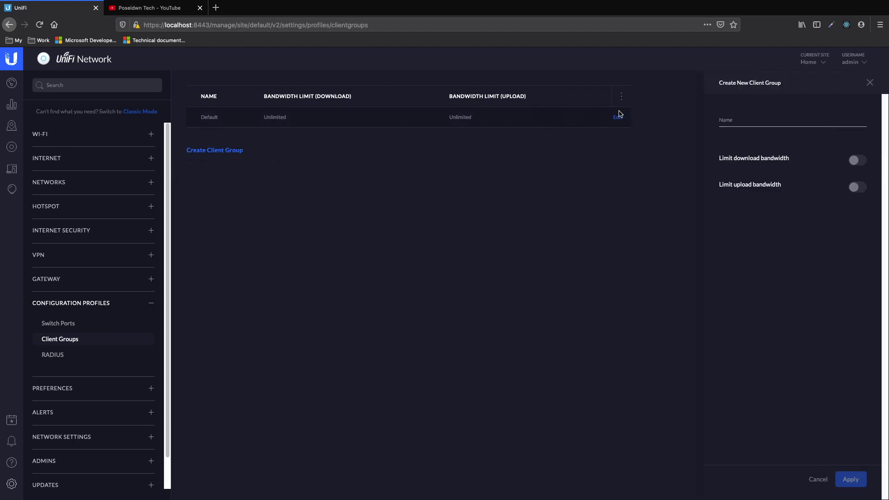
left_click(748, 122)
type("Guest")
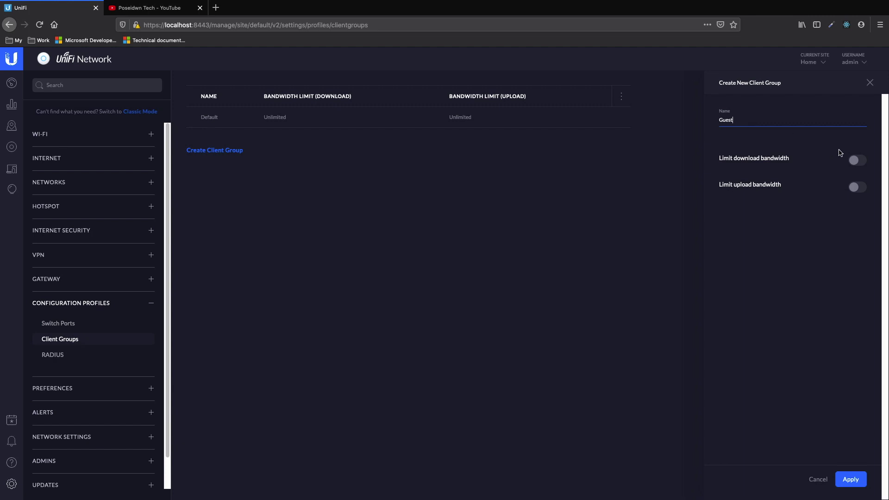
left_click(856, 160)
left_click(749, 180)
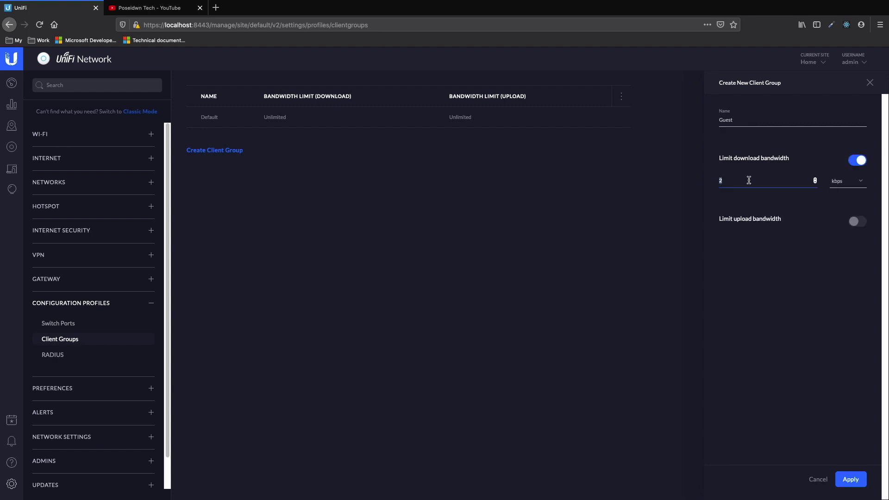
type("5")
left_click(837, 181)
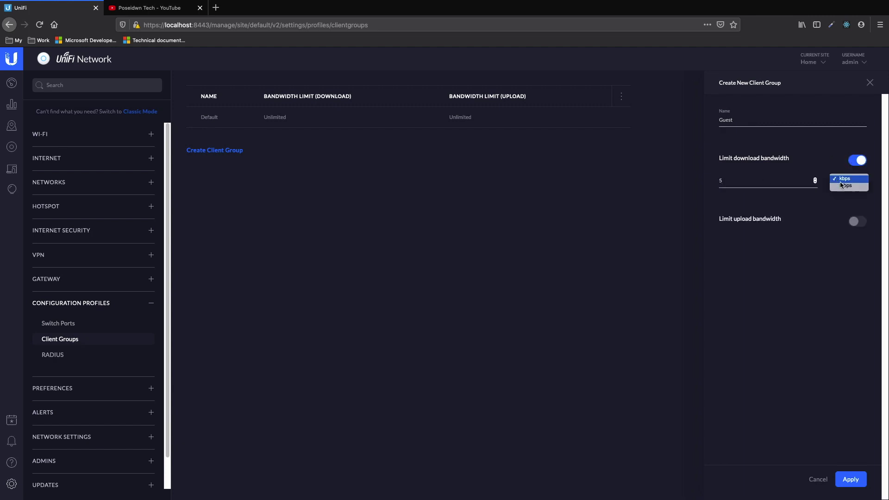
left_click(842, 188)
Add a 1 mbps upload limit to the Guest group and save it
left_click(855, 222)
left_click(753, 239)
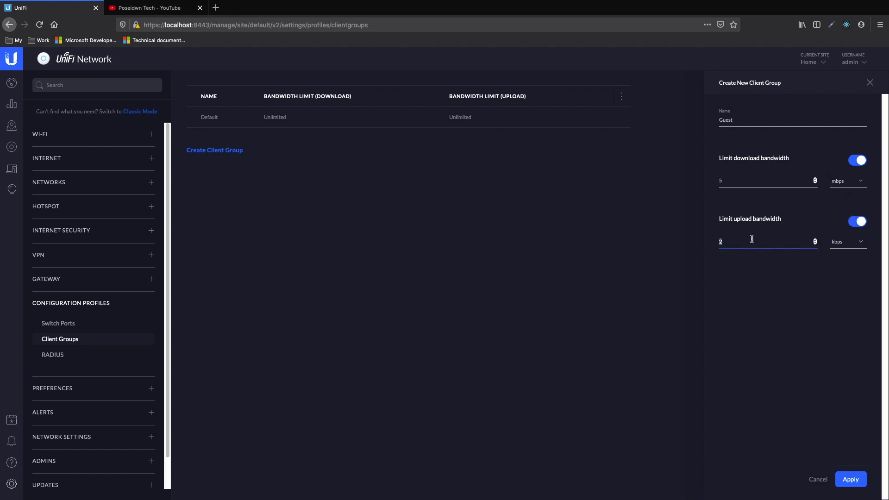
type("1")
left_click(854, 245)
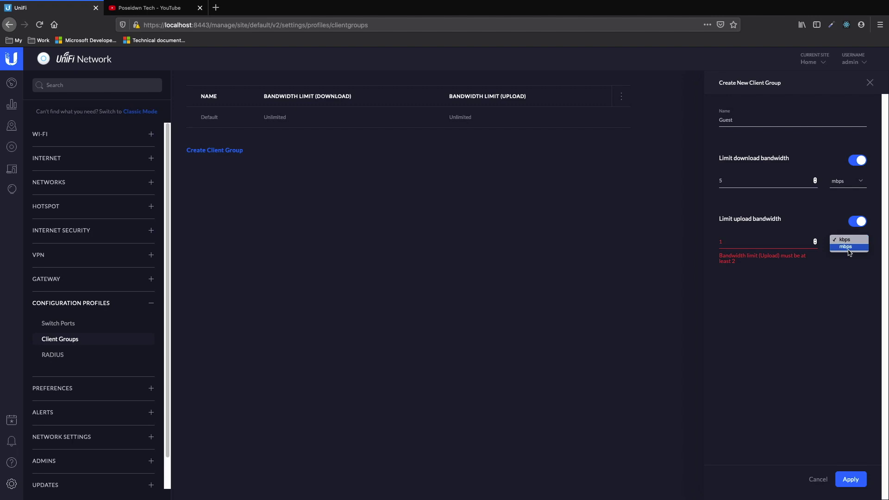
left_click(848, 247)
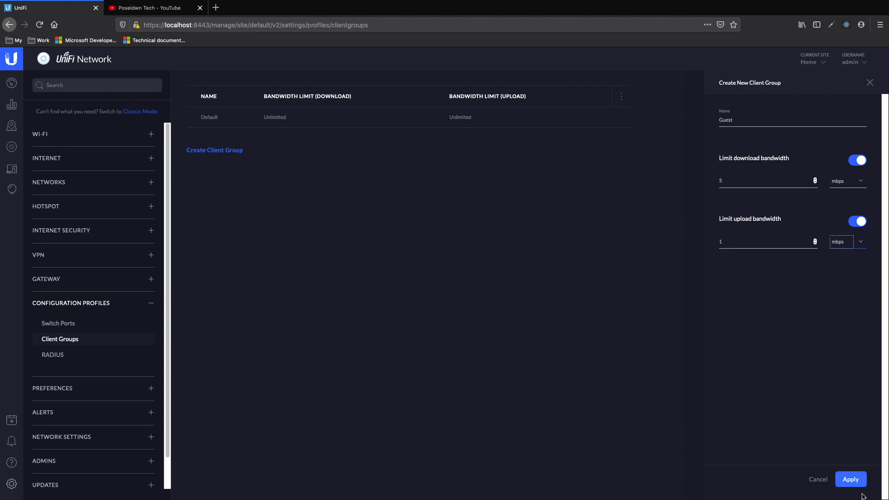
left_click(851, 480)
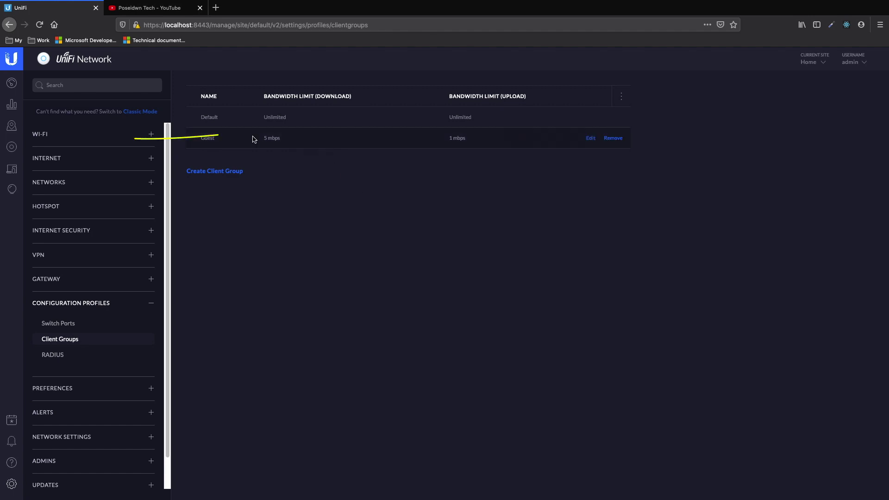
left_click(41, 135)
Create an advanced Wi-Fi network named Poseidwn_Tech_Guest with Open security
left_click(69, 155)
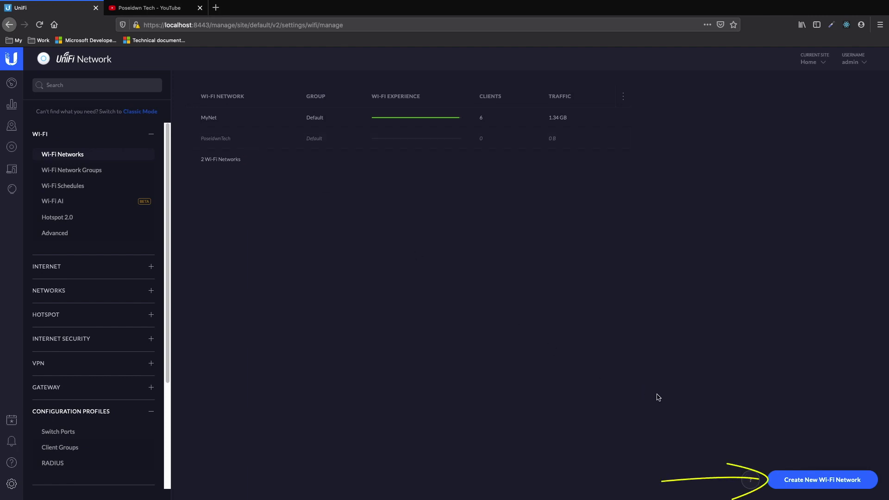
left_click(799, 480)
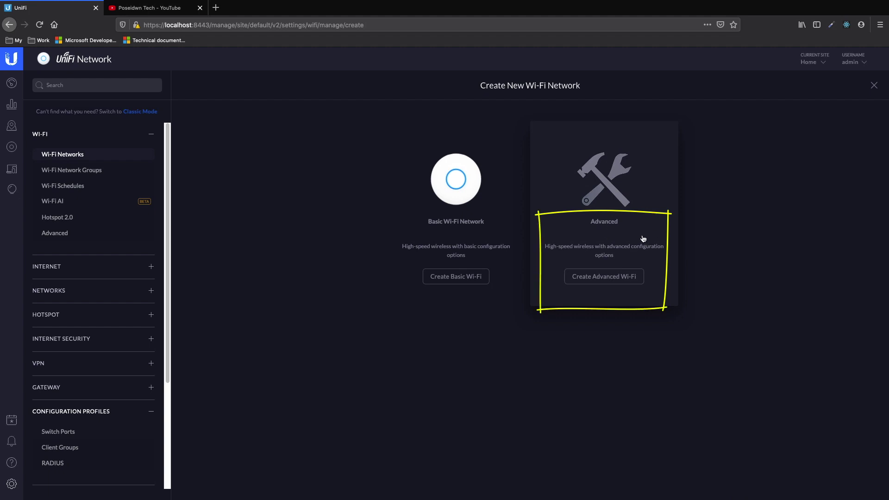
left_click(600, 278)
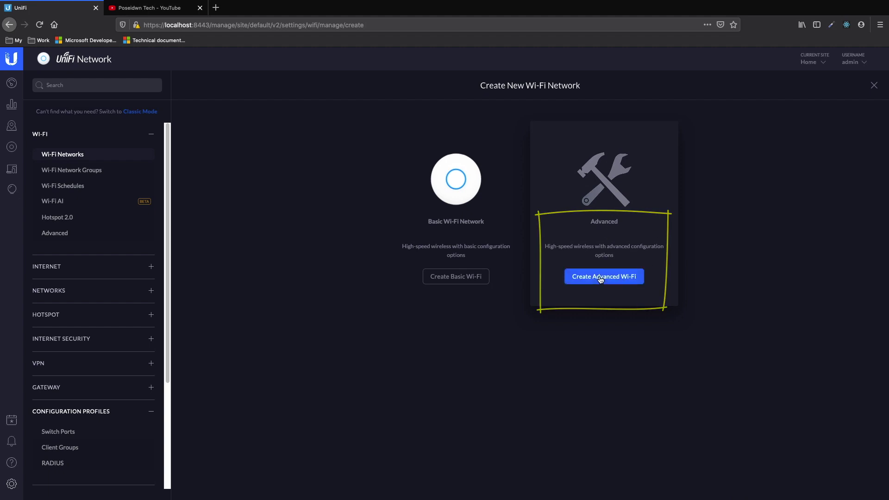
type("Poseidwn")
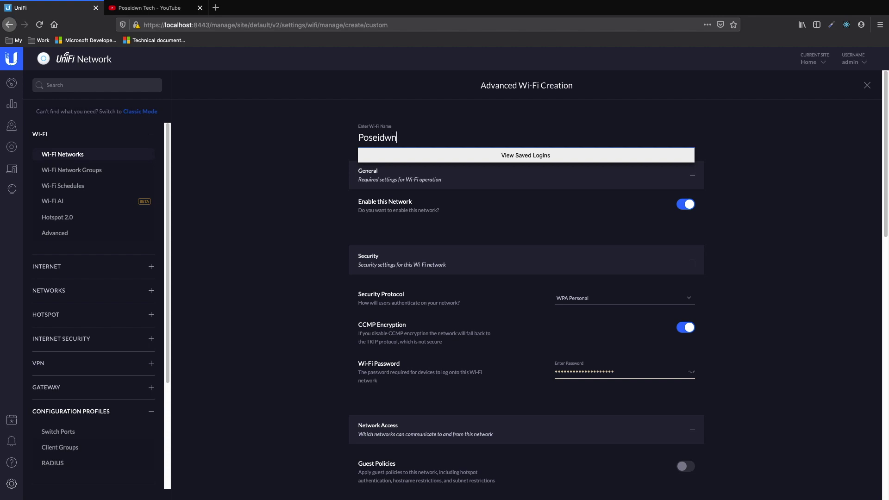
type("_Tech_Guest")
left_click(315, 157)
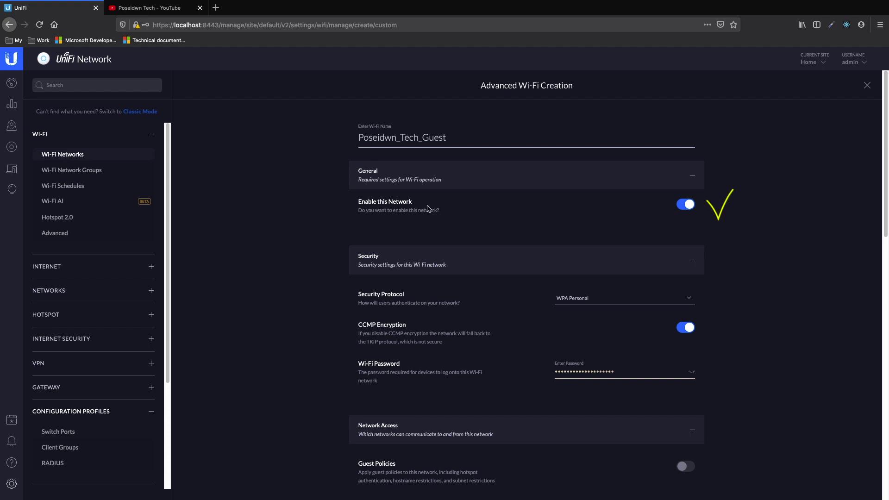
left_click(616, 299)
left_click(573, 309)
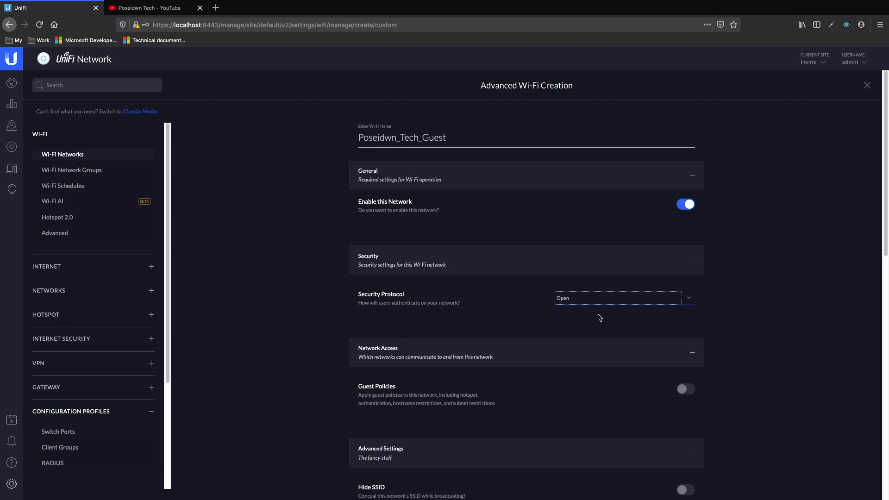
Enable guest policies with client group Guest and save the Poseidwn_Tech_Guest network
scroll(600, 319, "down", 3)
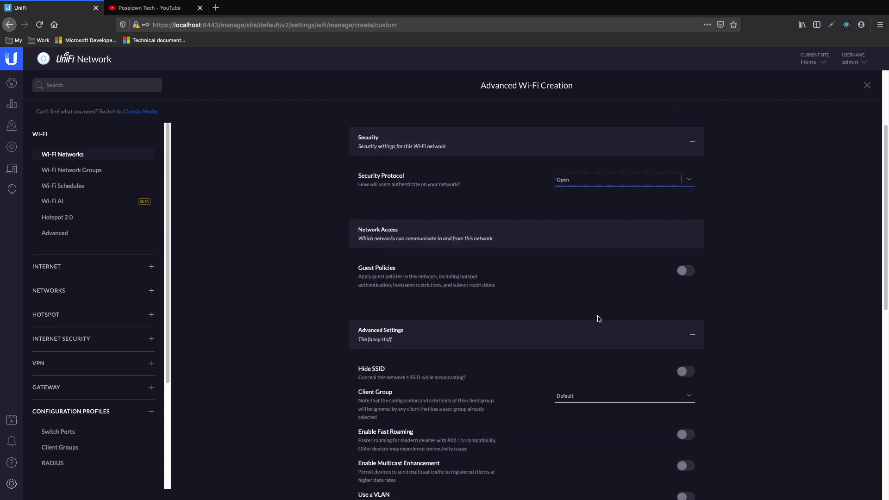
left_click(685, 275)
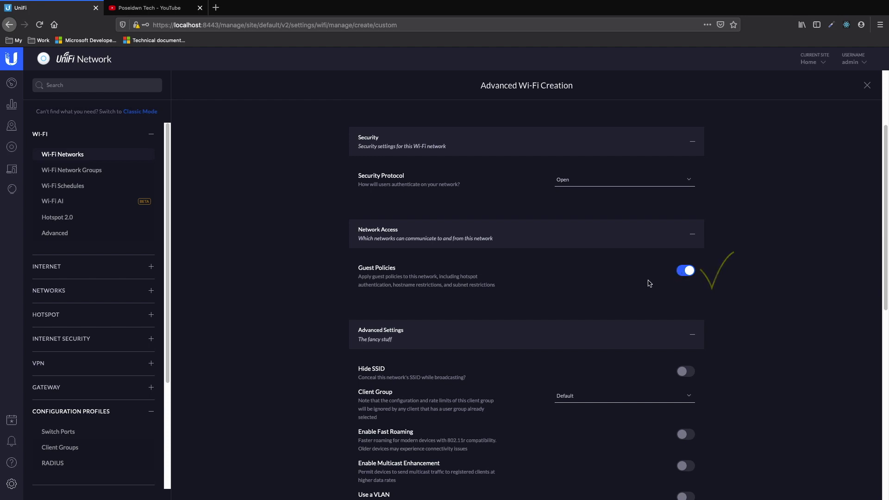
scroll(649, 281, "down", 4)
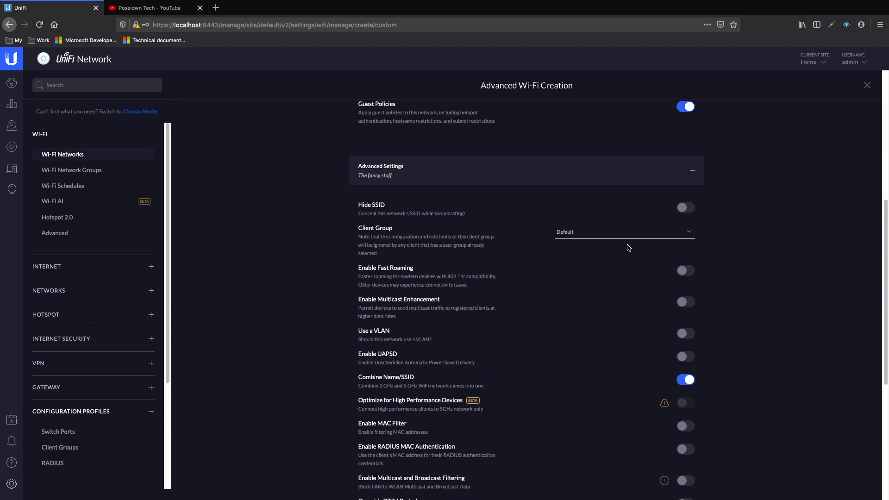
left_click(630, 237)
key("Down")
left_click(630, 237)
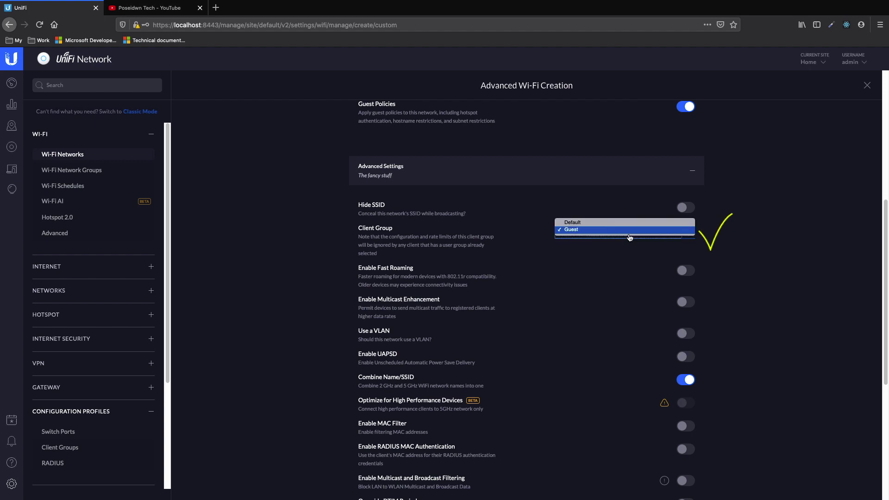
left_click(630, 230)
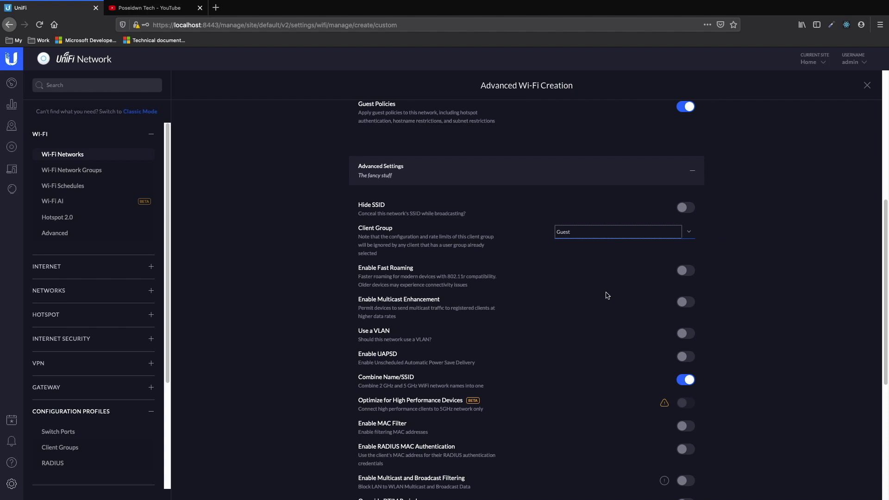
scroll(608, 296, "down", 3)
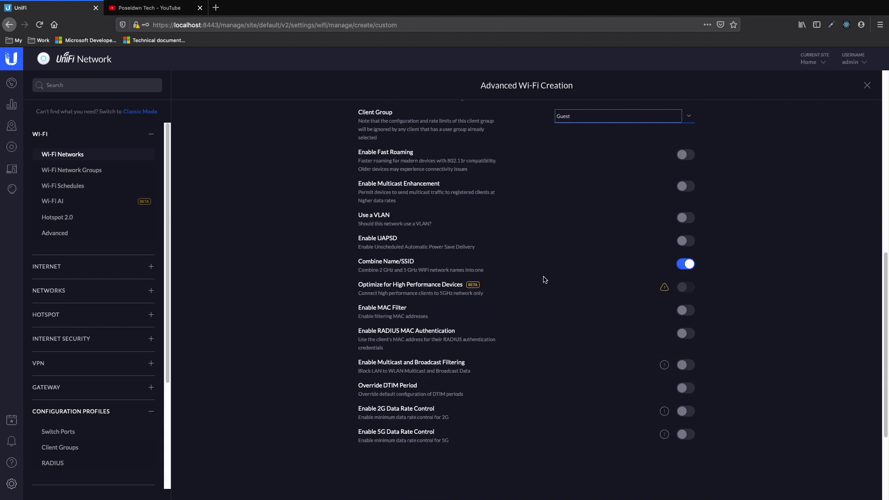
scroll(541, 279, "down", 3)
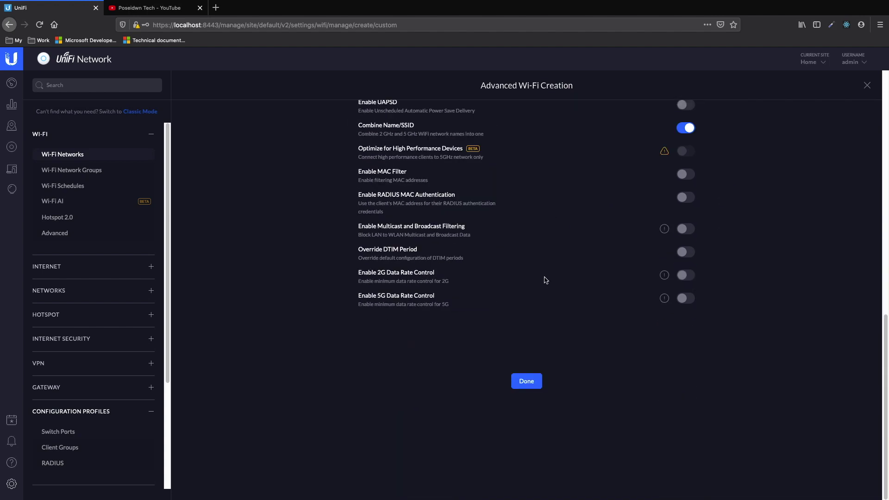
left_click(527, 384)
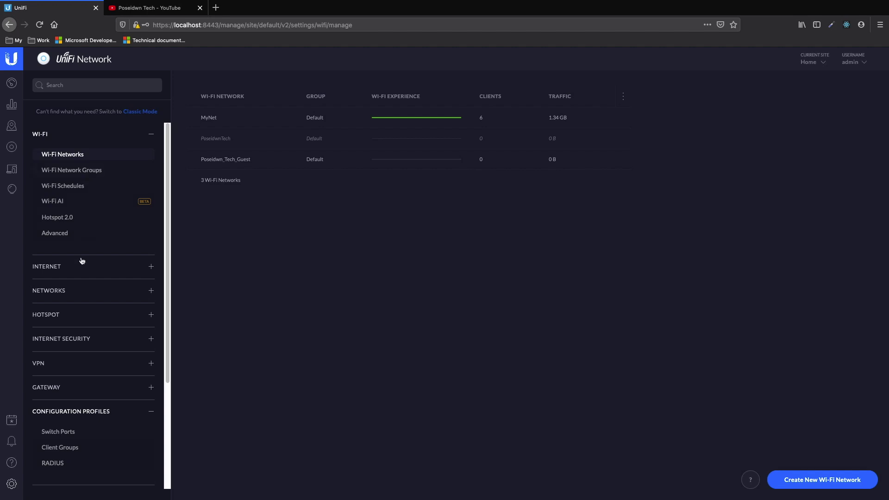
Turn on the hotspot under Hotspot > General
left_click(64, 137)
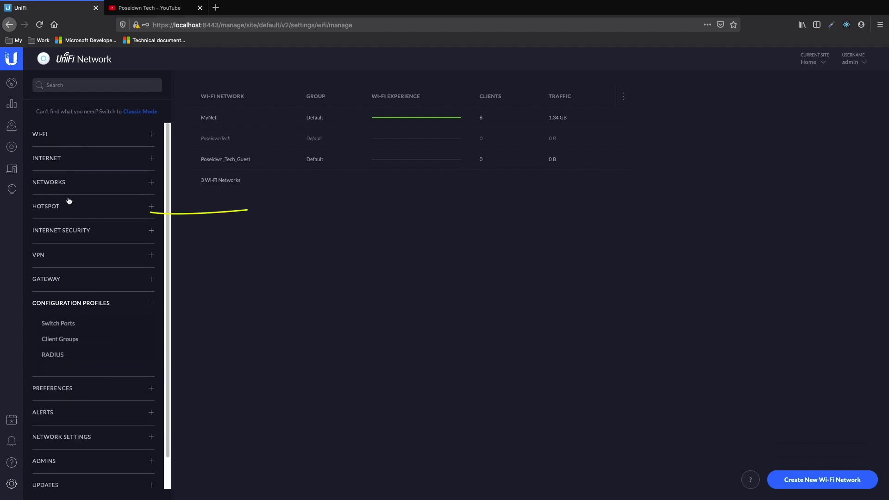
left_click(55, 212)
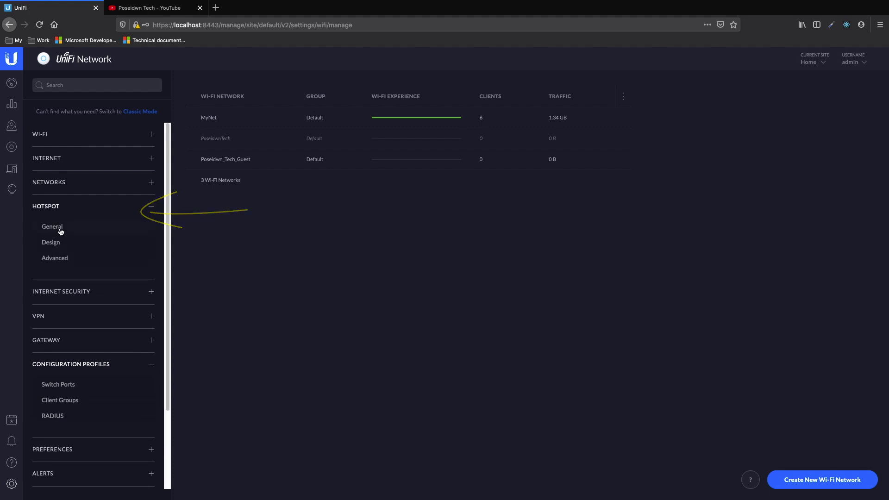
left_click(58, 229)
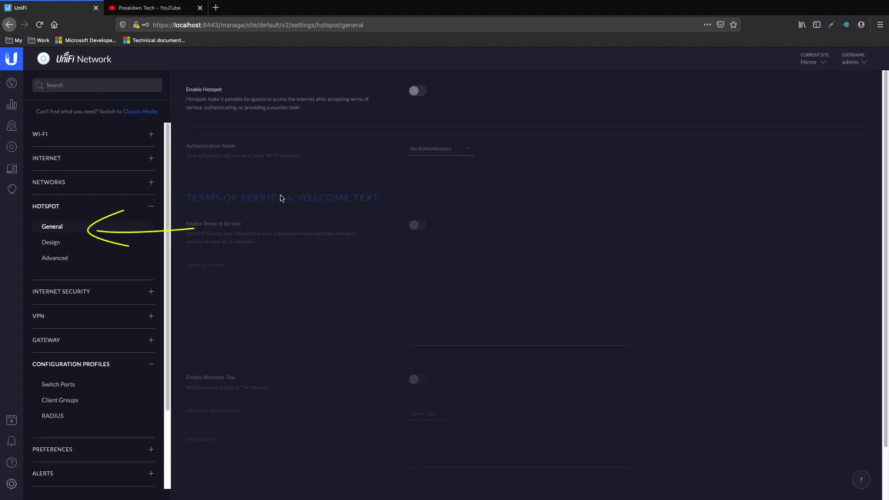
left_click(419, 91)
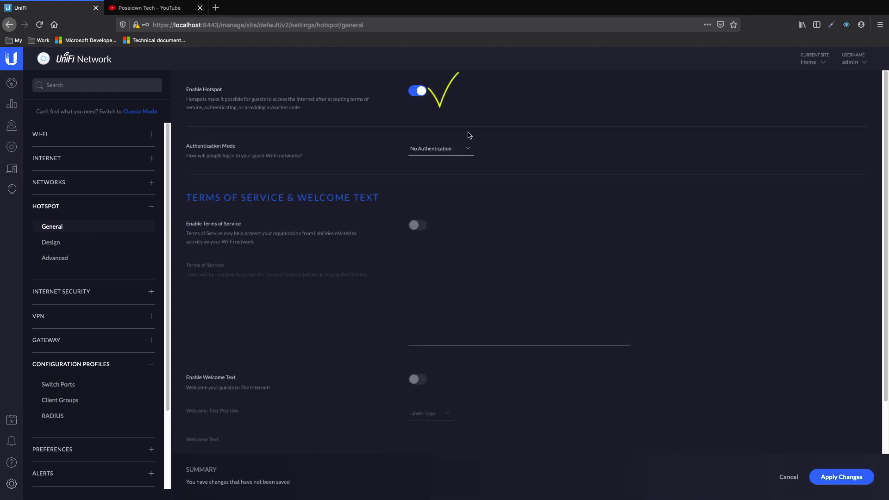
Set authentication to Simple Password and enter the guest password
left_click(447, 152)
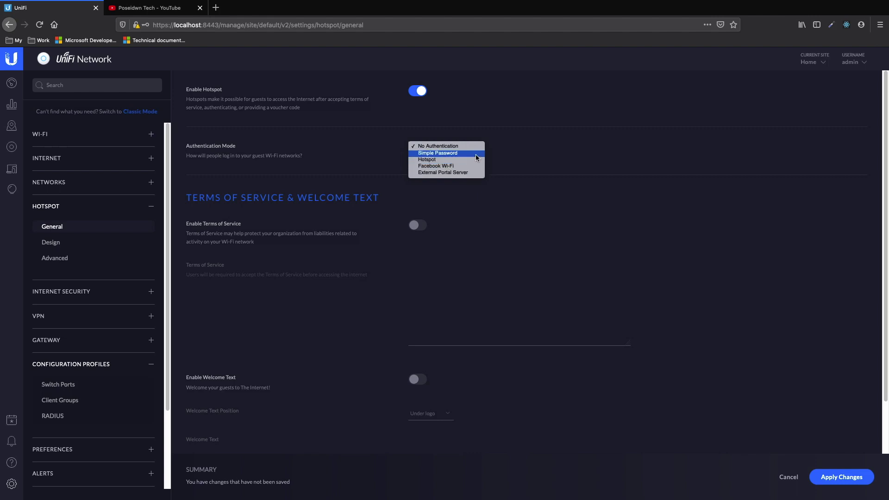
left_click(477, 158)
left_click(456, 224)
type("p")
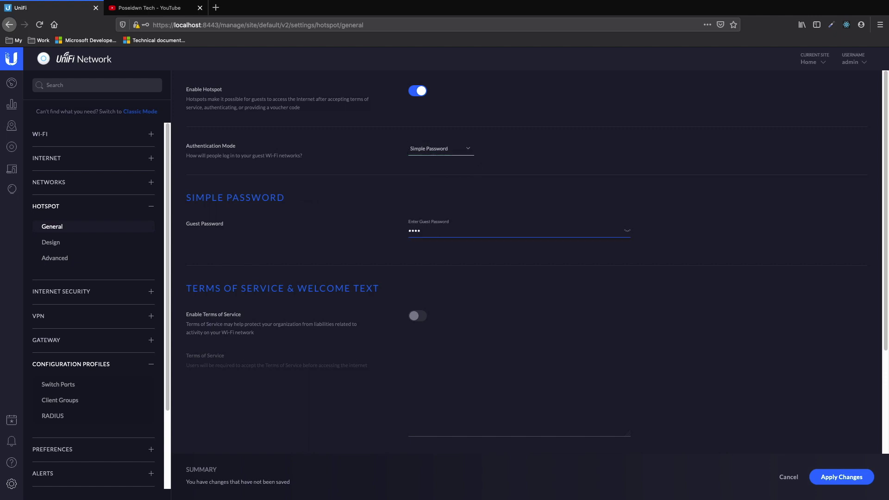
left_click(357, 225)
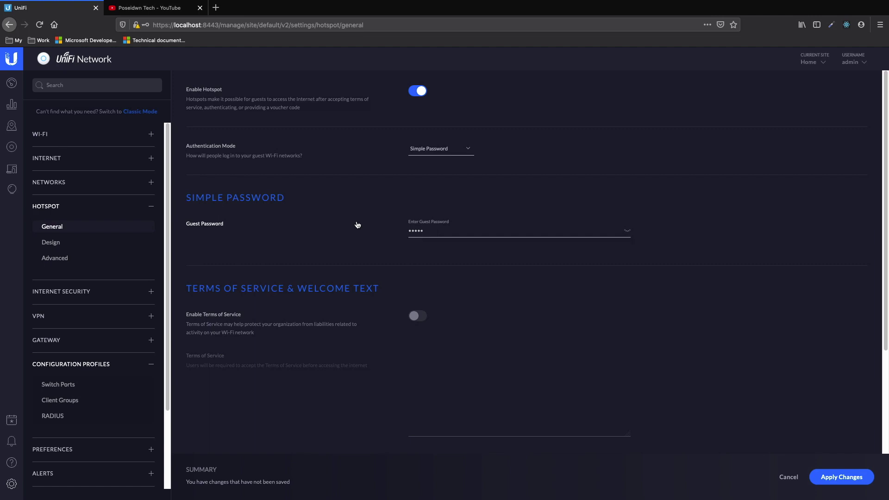
scroll(358, 225, "down", 3)
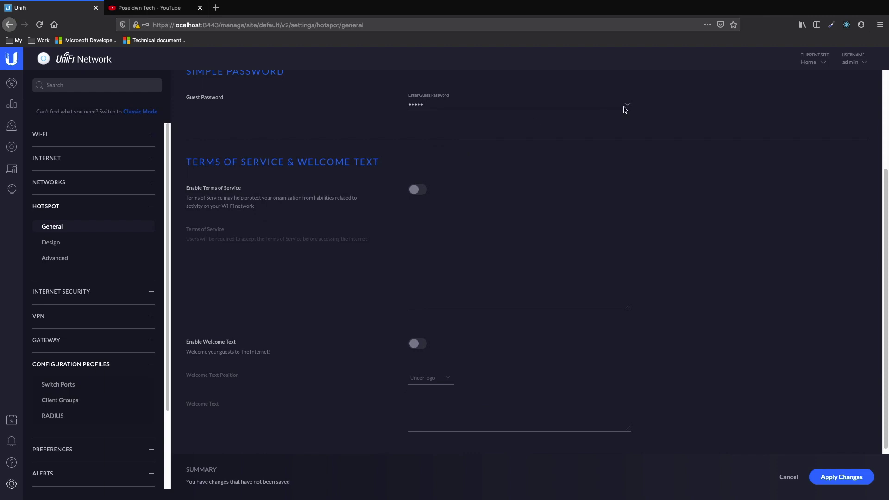
scroll(646, 144, "up", 3)
left_click(628, 232)
Enable terms of service reading 'Please accept our Term of Use!' plus a network note
left_click(629, 232)
scroll(378, 198, "down", 3)
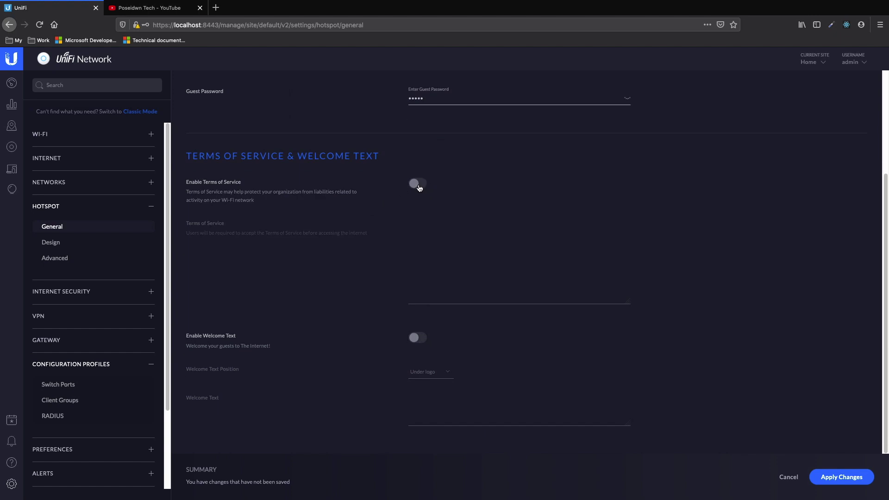
left_click(419, 188)
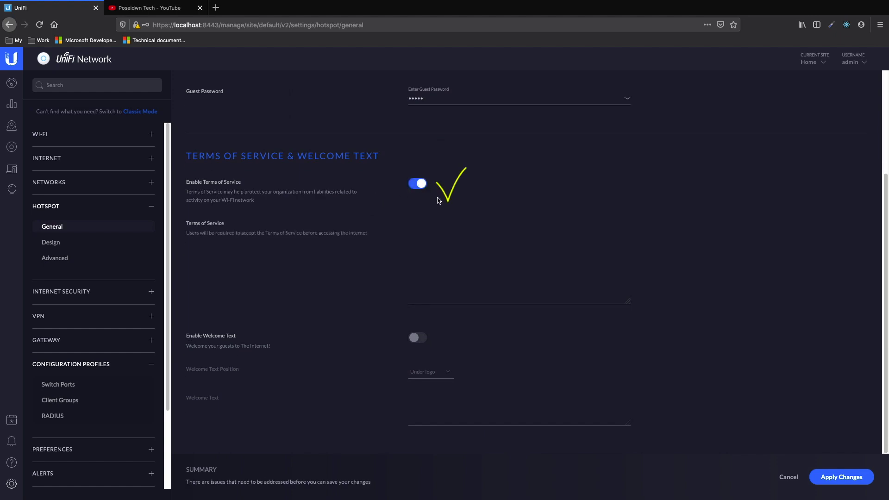
left_click(445, 296)
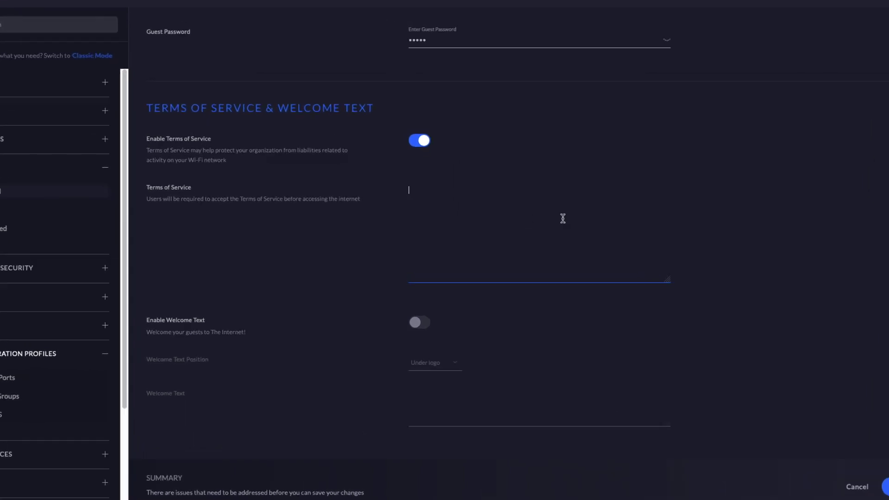
type("Please accept our Term of")
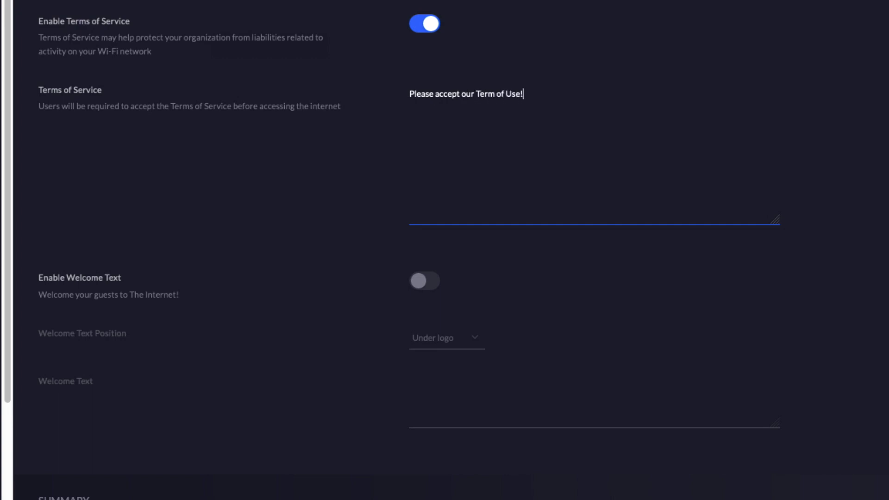
type(" Use!")
key("Return")
type("Th")
type("is poseidwn tech")
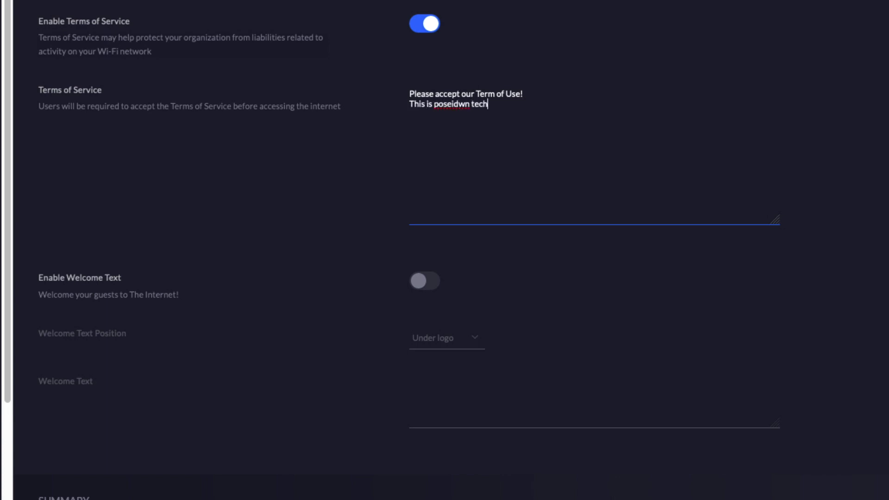
type(" guest s wifi network")
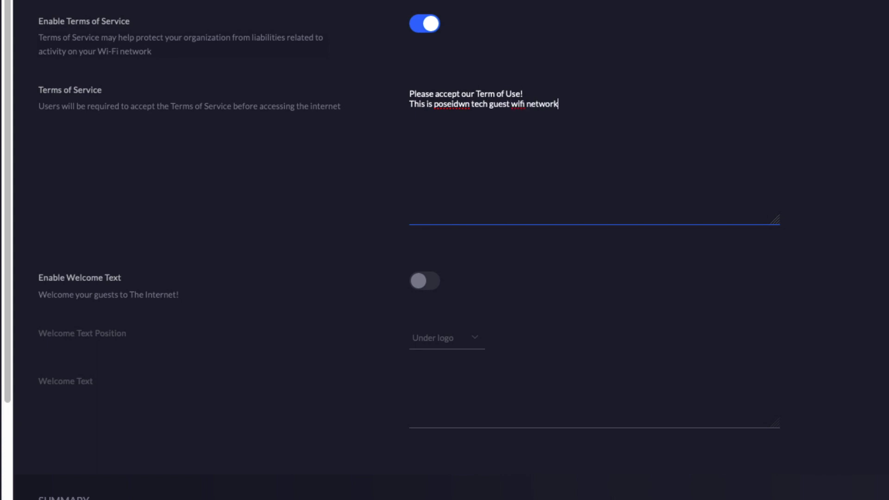
type(".")
scroll(480, 142, "up", 2)
scroll(604, 214, "down", 2)
Add welcome text 'Welcome to Poseidwn Tech Guest network' under the logo and apply changes
left_click(430, 285)
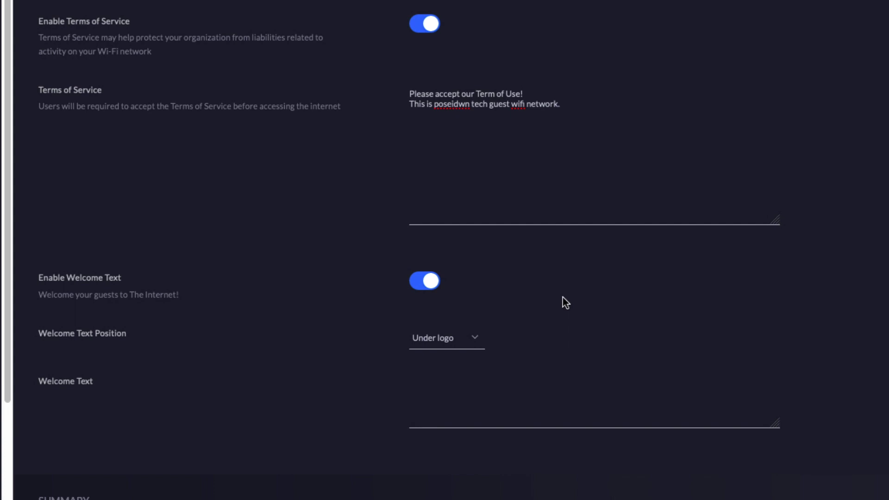
left_click(467, 349)
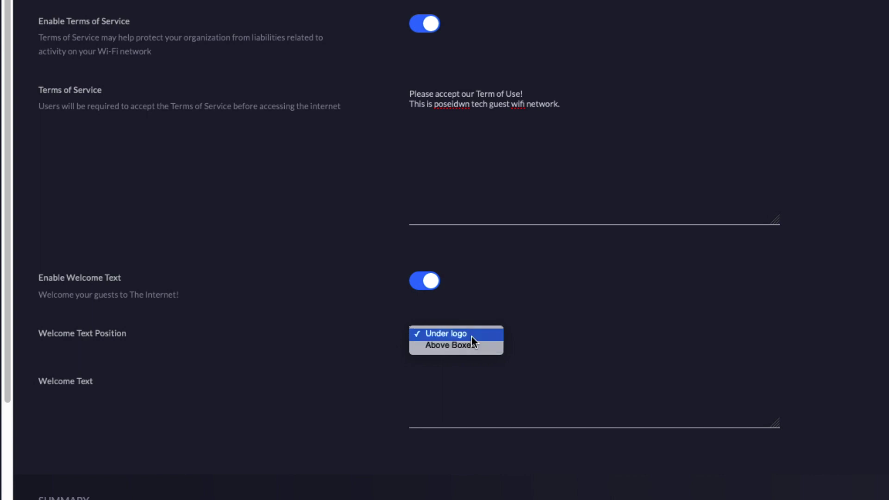
left_click(472, 337)
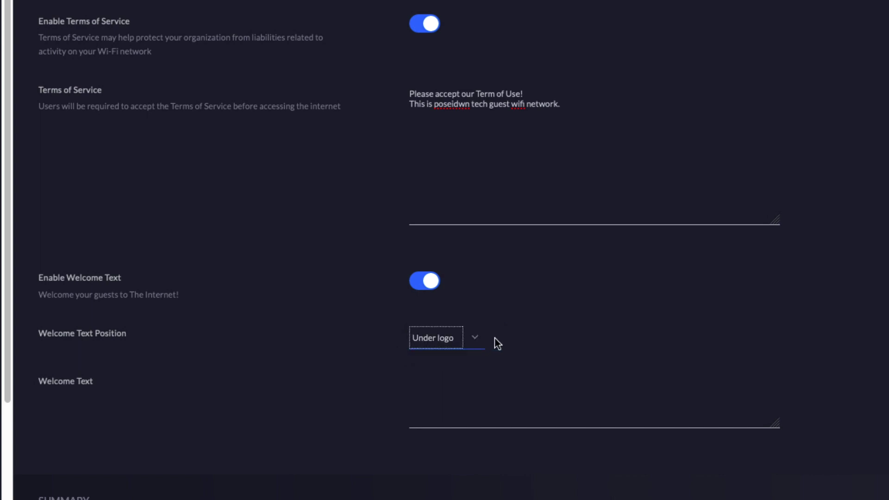
left_click(465, 408)
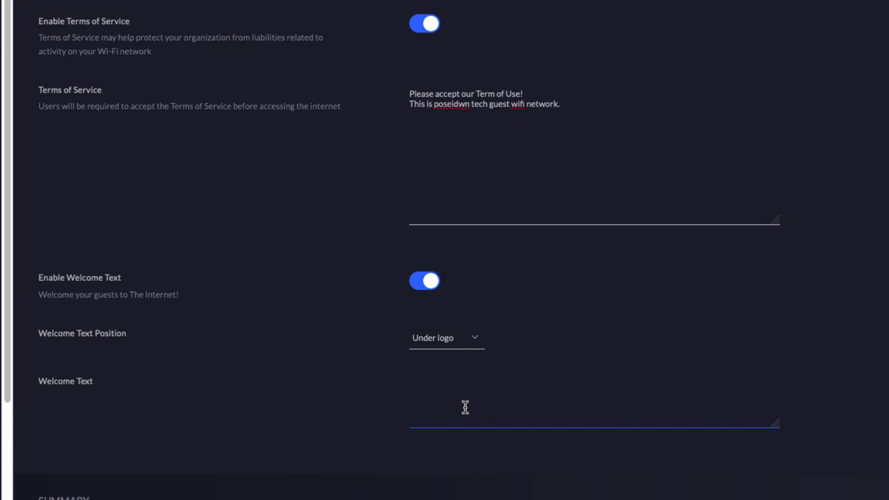
type("Welcome to Poseidwn Tech")
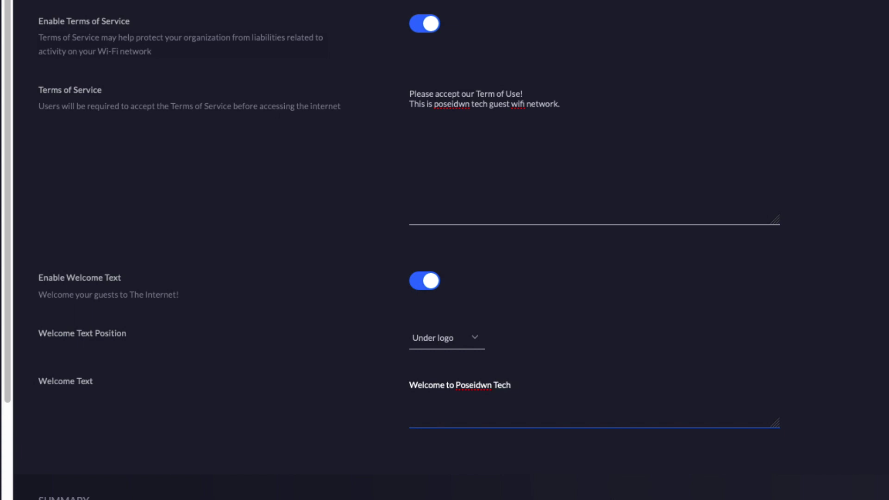
type(" Guest network")
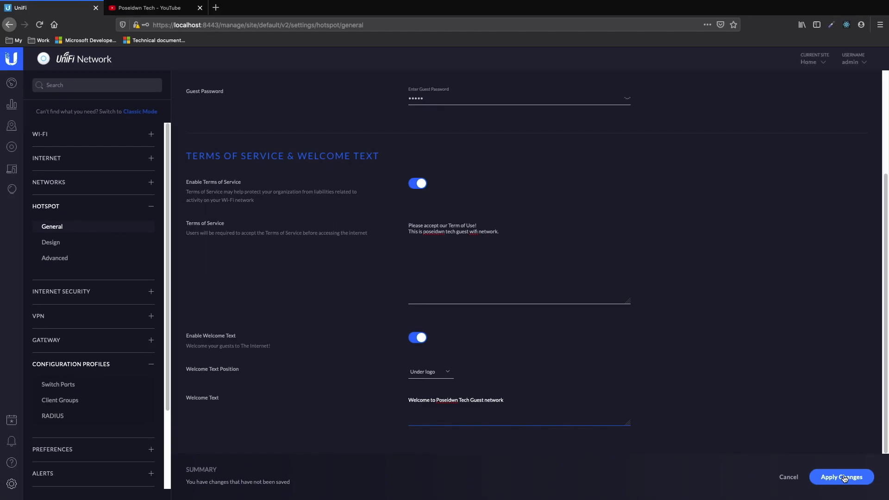
left_click(844, 478)
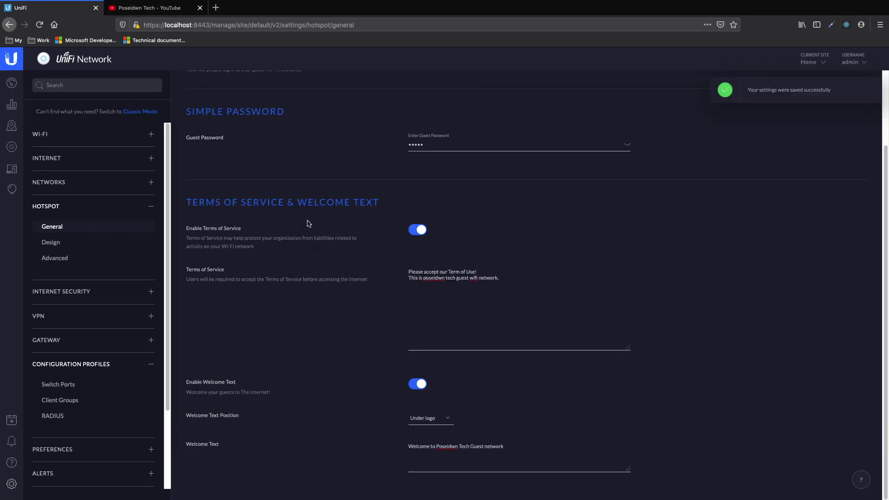
scroll(297, 277, "up", 2)
scroll(298, 278, "down", 2)
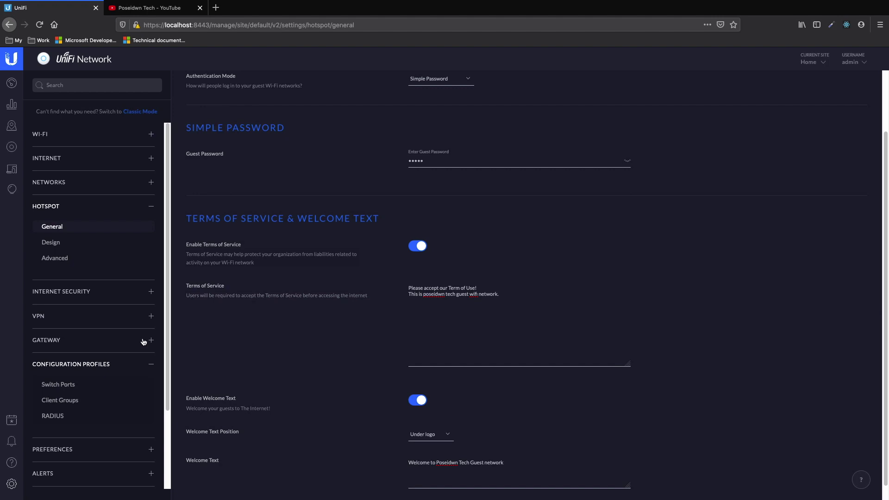
Set the portal background to the palm-tree pool photo from an Unsplash 'hotel' search
left_click(58, 242)
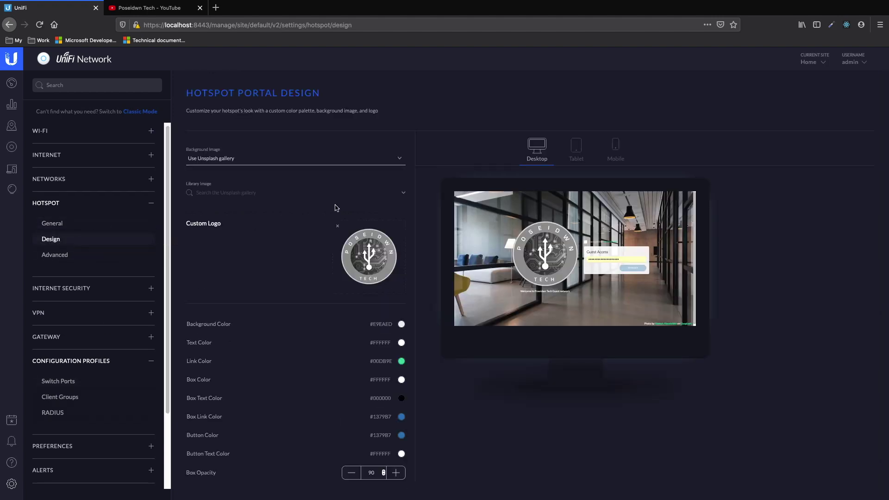
mouse_move(370, 257)
left_click(324, 164)
left_click(323, 162)
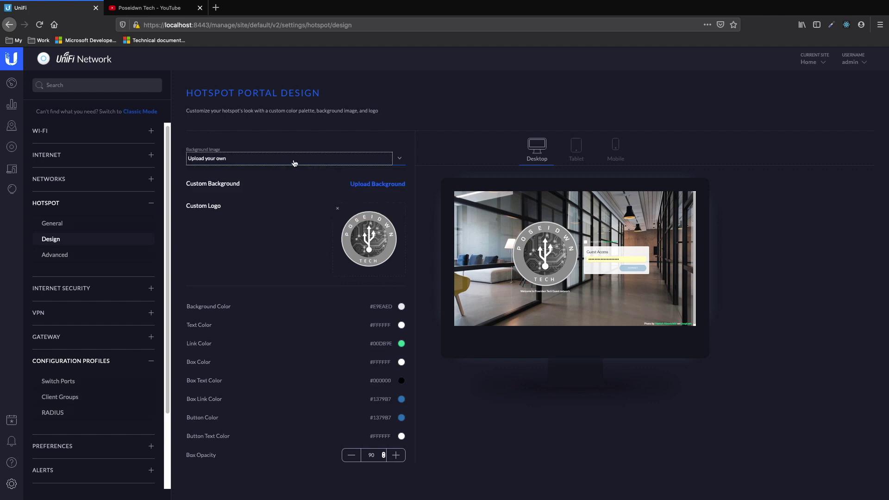
left_click(238, 161)
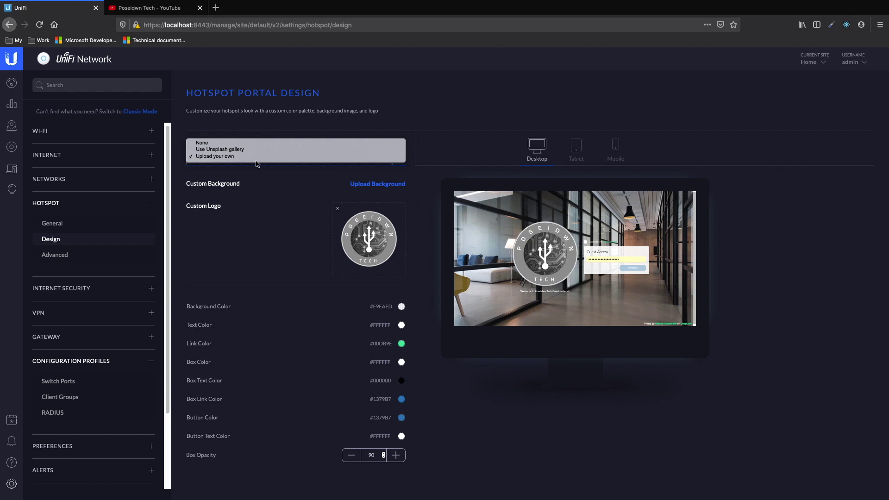
left_click(267, 153)
key("Up")
left_click(232, 192)
type("hotel")
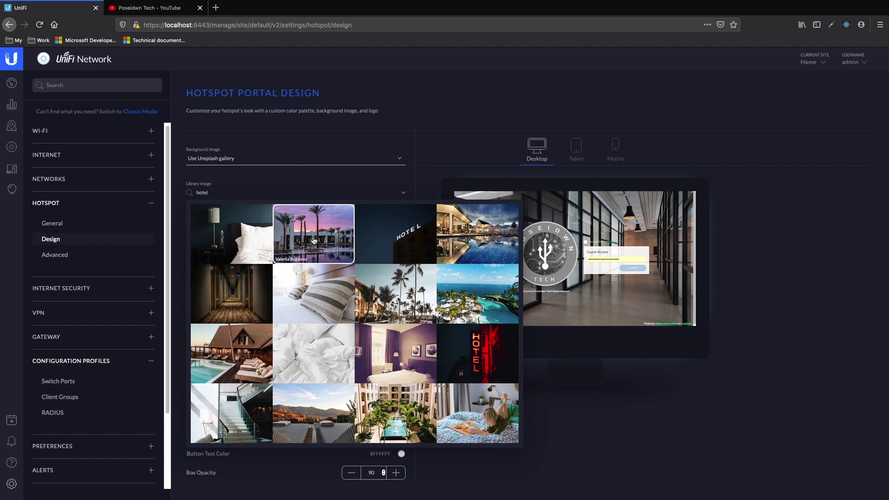
left_click(313, 241)
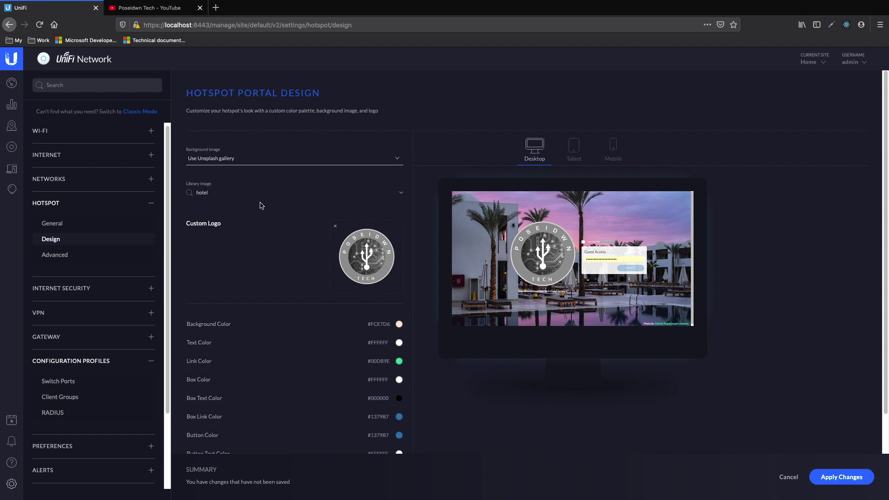
scroll(262, 206, "down", 2)
scroll(262, 206, "up", 2)
Preview the portal on tablet, desktop and phone, then apply the design changes
left_click(576, 154)
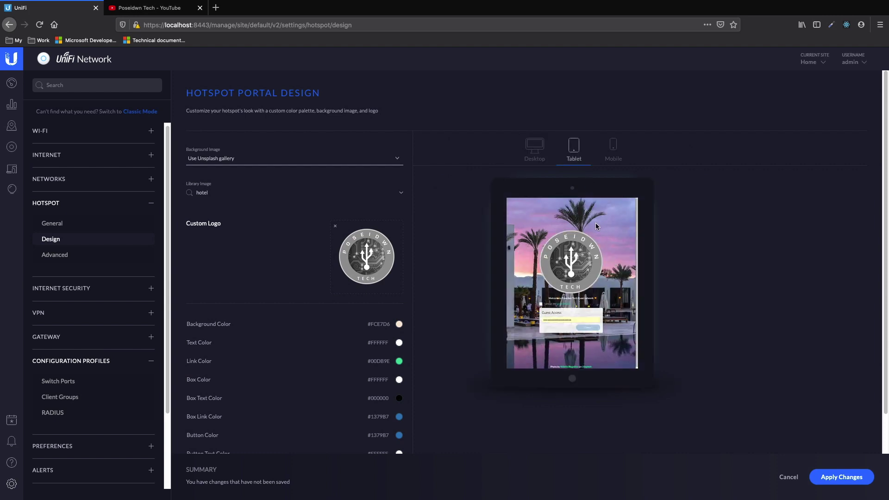
left_click(617, 150)
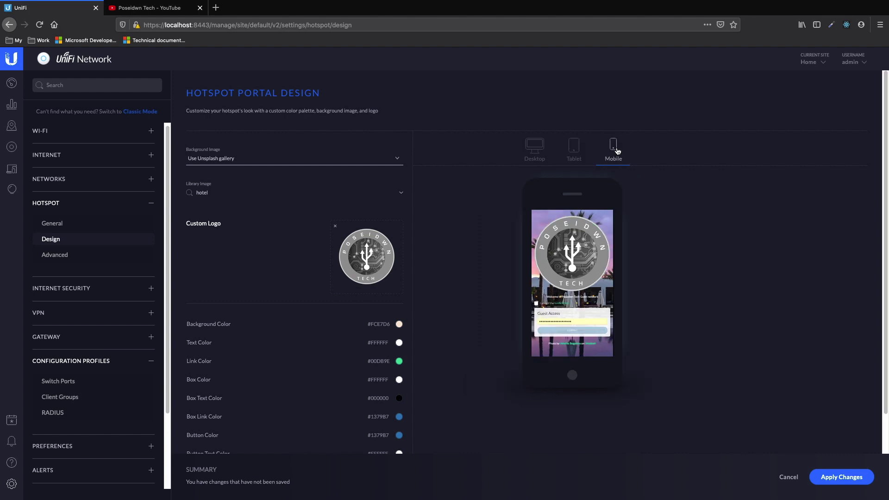
left_click(578, 152)
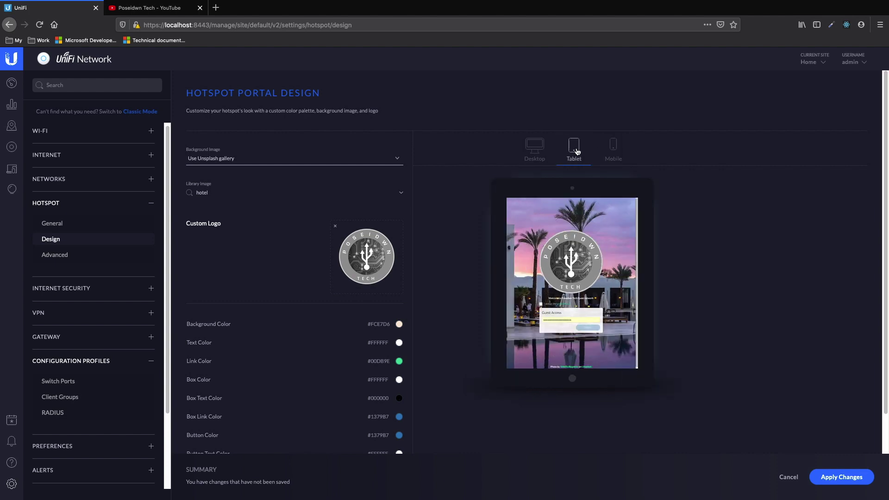
left_click(544, 152)
left_click(612, 148)
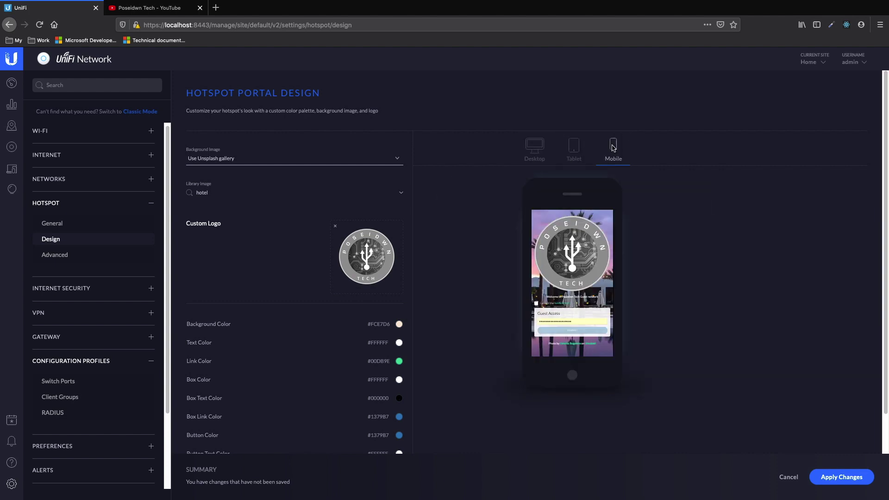
left_click(836, 481)
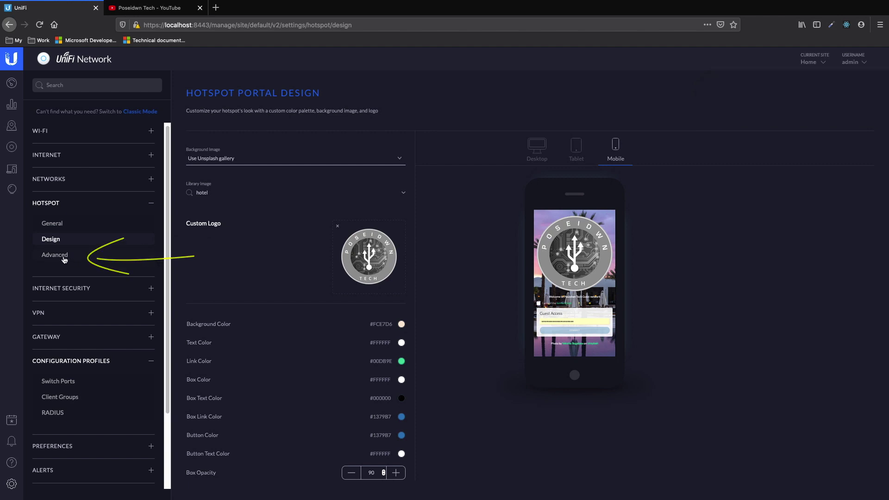
Choose Promotional URL in advanced hotspot settings and copy the YouTube channel address
left_click(64, 260)
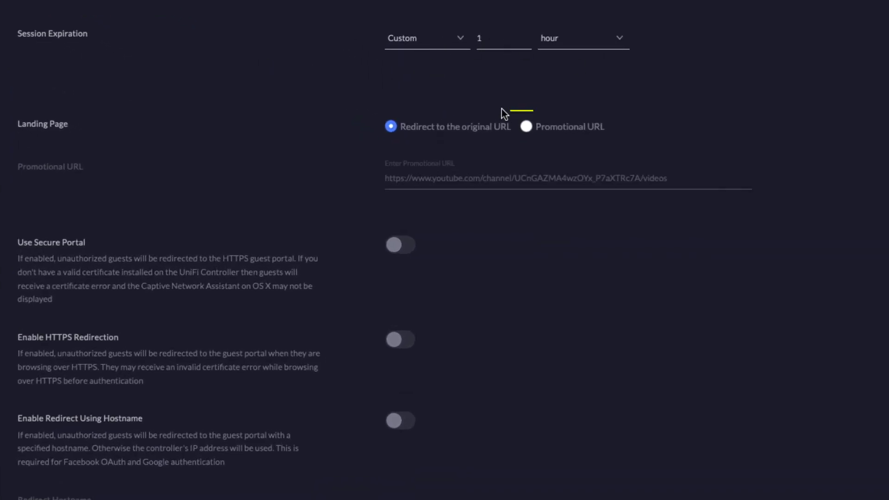
left_click(527, 129)
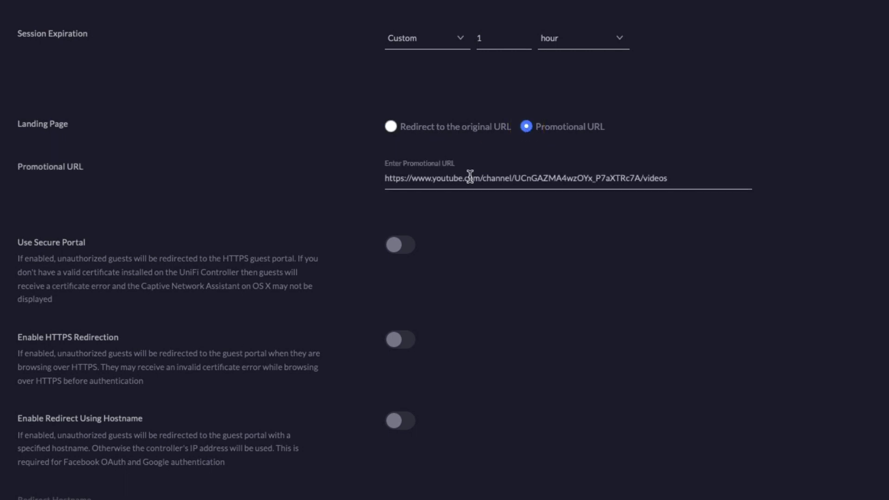
left_click(150, 8)
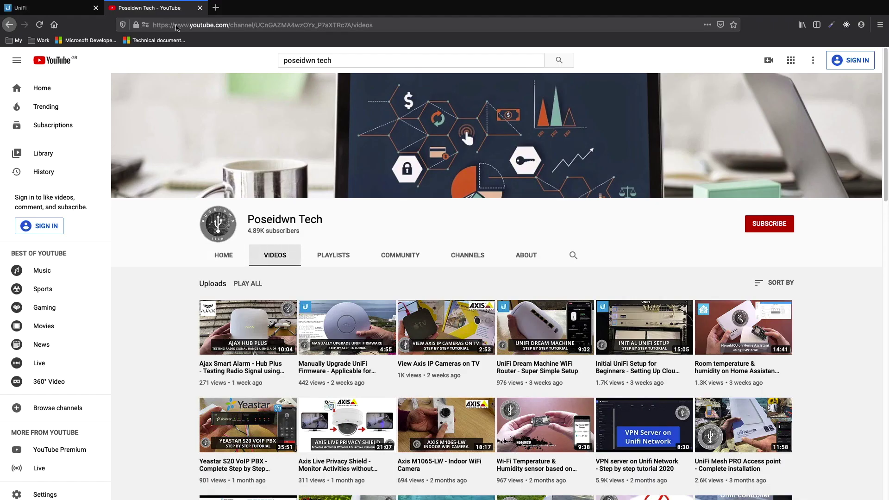
left_click(239, 26)
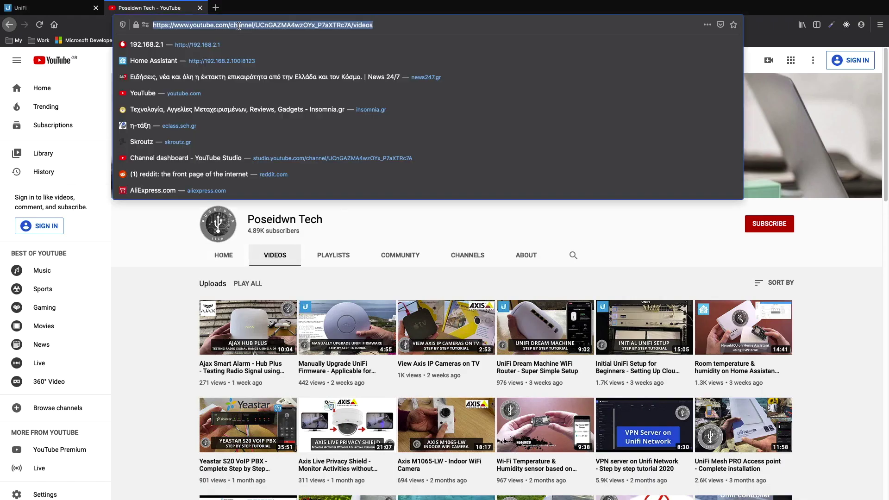
right_click(240, 26)
left_click(257, 52)
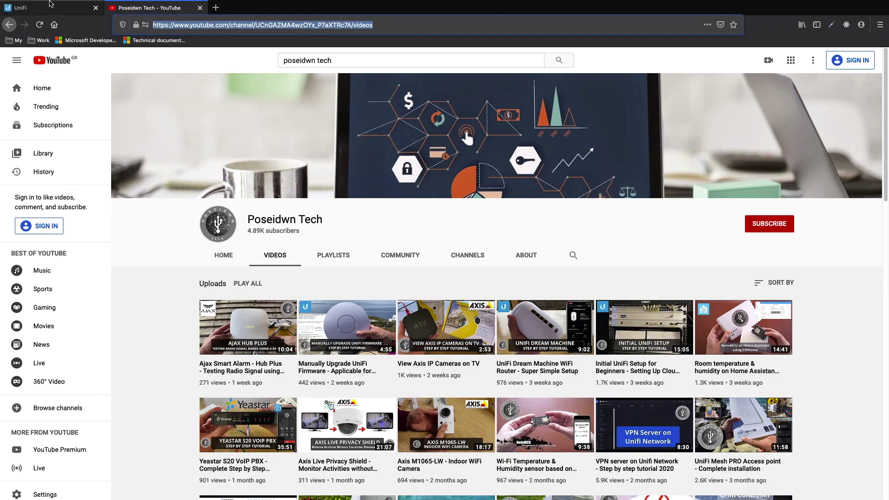
Paste the YouTube channel address as the Promotional URL and apply changes
left_click(51, 8)
left_click(449, 200)
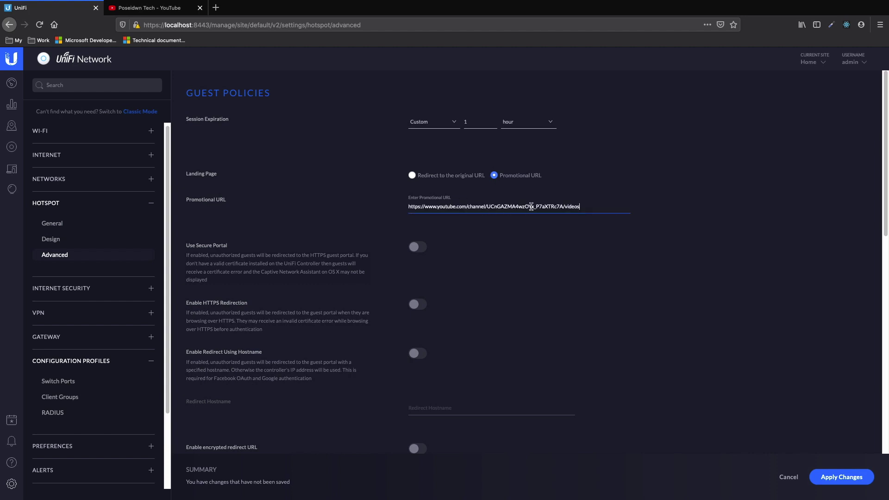
scroll(522, 242, "down", 5)
scroll(522, 240, "down", 3)
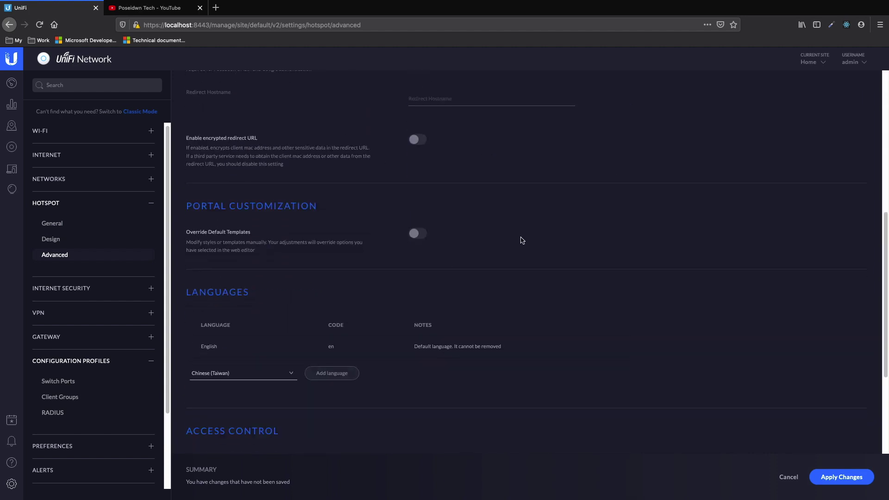
scroll(522, 241, "down", 3)
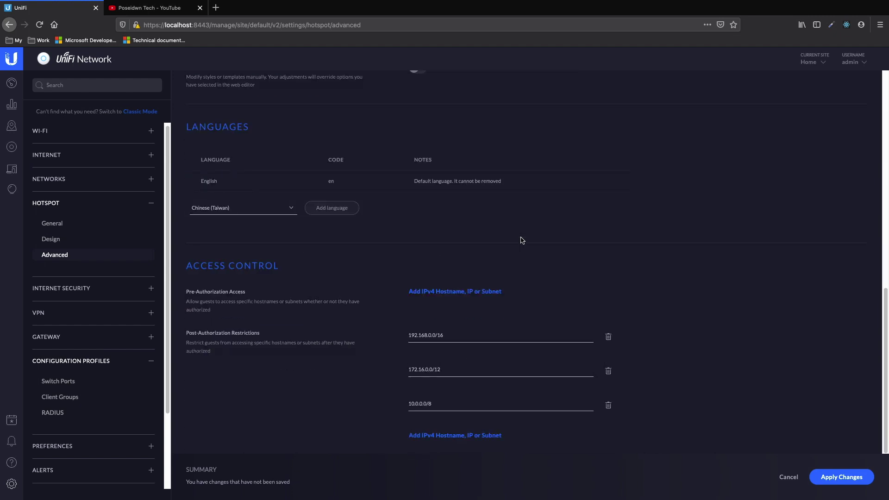
scroll(522, 240, "up", 10)
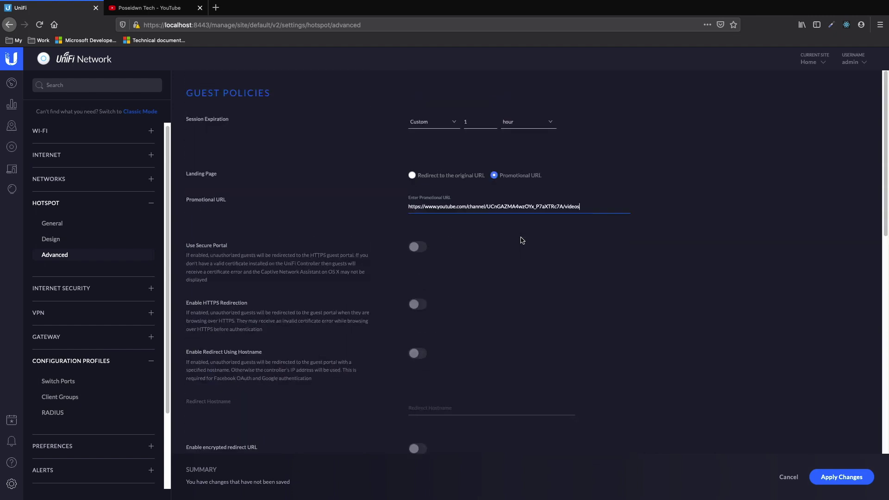
left_click(840, 482)
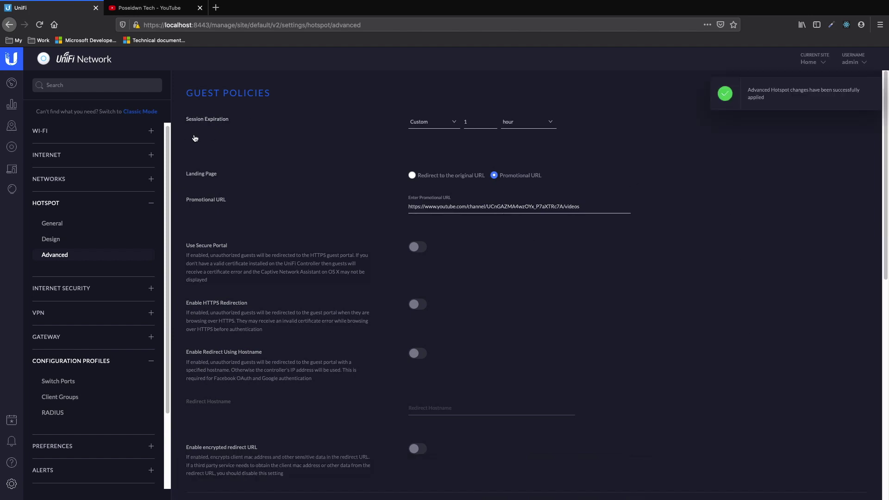
Show the wireless devices list with the AP-AC-Lite and close its details panel
mouse_move(129, 150)
left_mouse_down()
mouse_move(32, 152)
mouse_move(59, 131)
left_mouse_up()
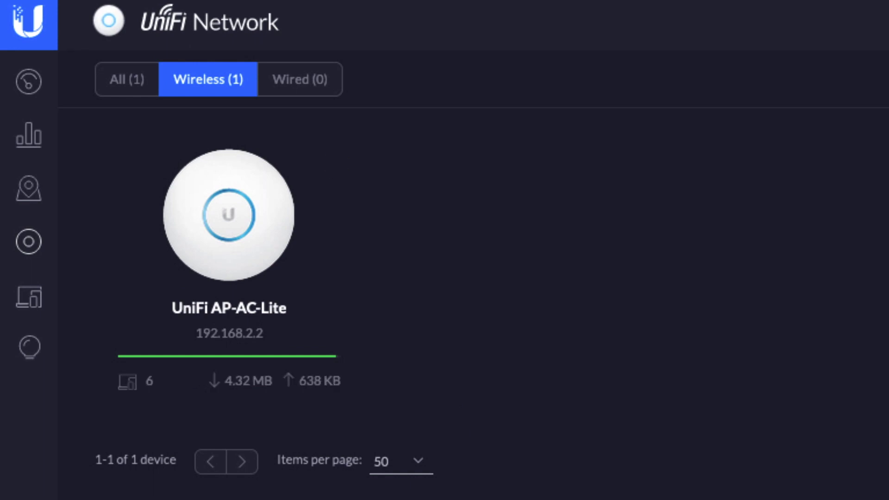
left_click(859, 84)
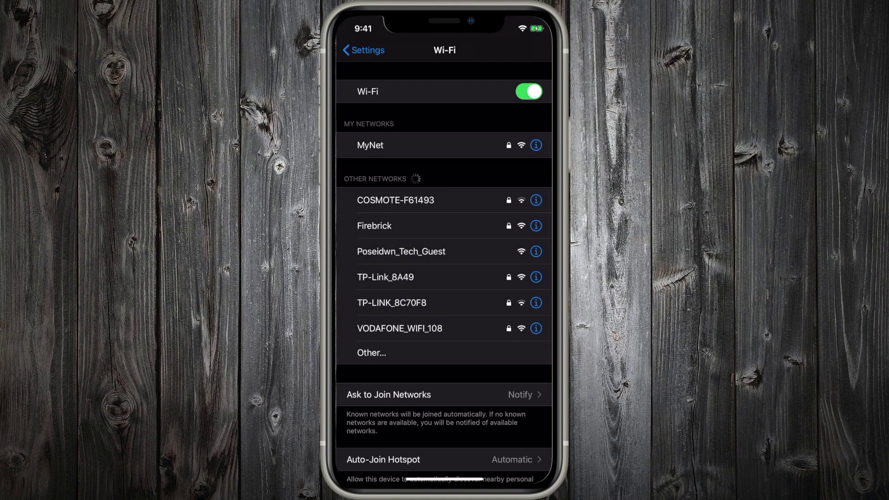
On the iPhone, join Poseidwn_Tech_Guest, accept the terms and enter the guest password
left_click(401, 251)
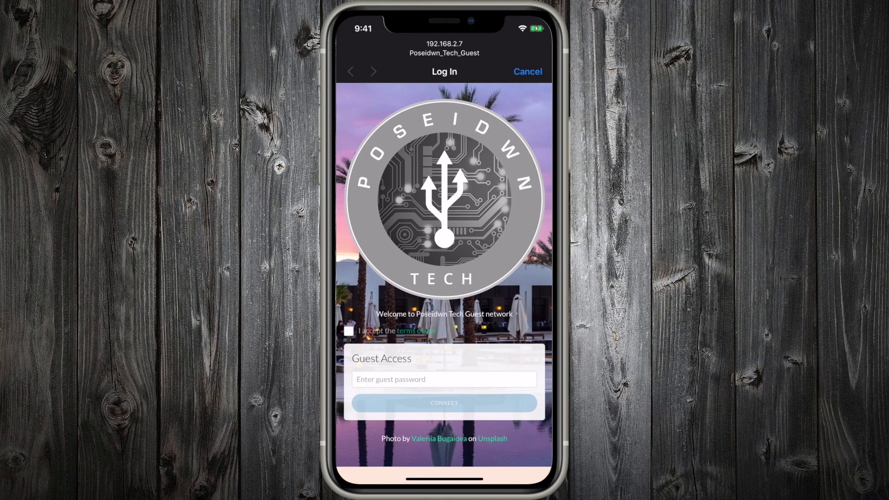
left_click(348, 331)
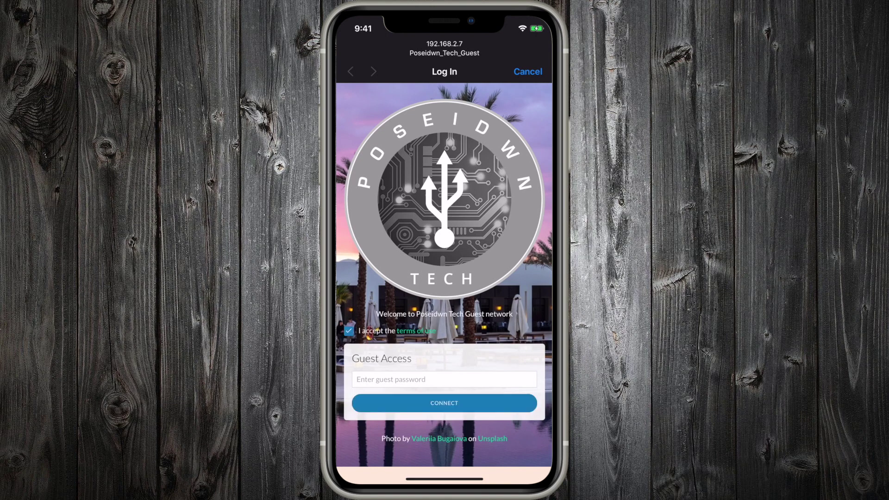
left_click(444, 379)
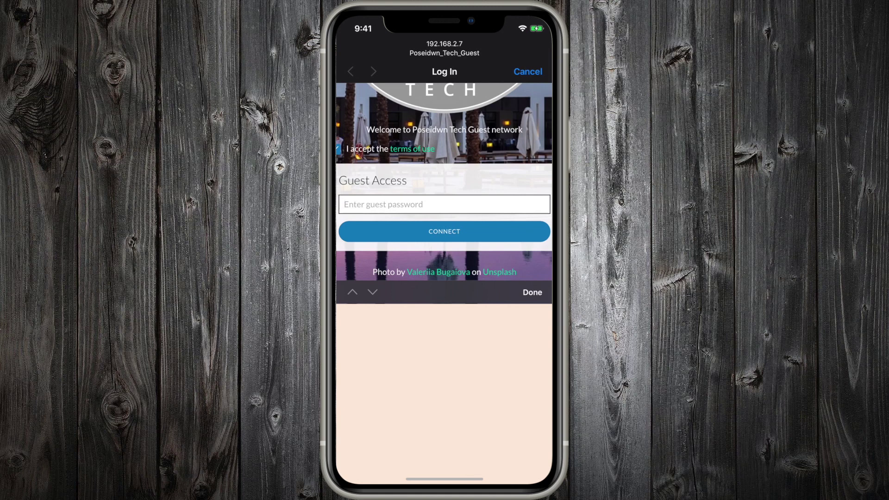
type("12345")
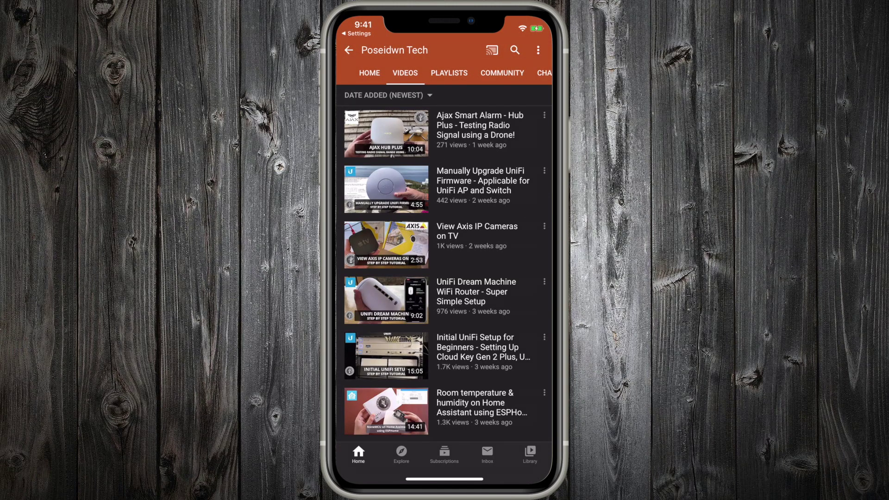
Leave YouTube and return to the iOS home screen
scroll(444, 273, "down", 10)
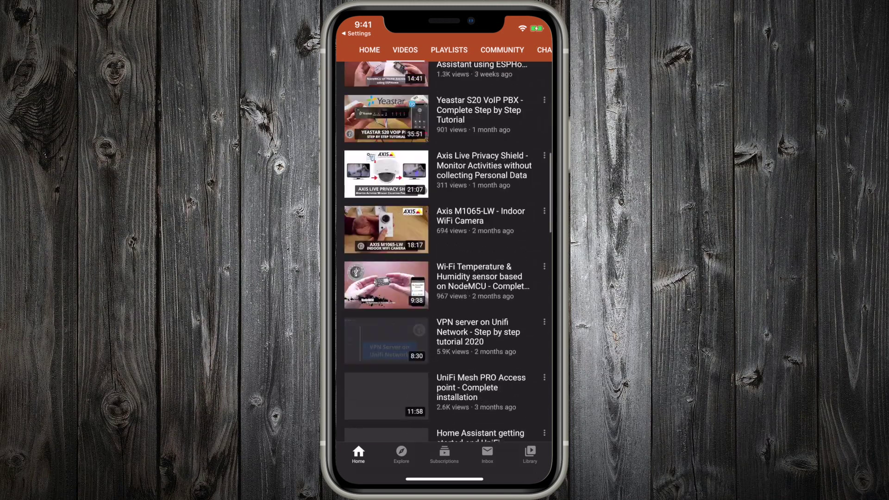
scroll(444, 273, "up", 10)
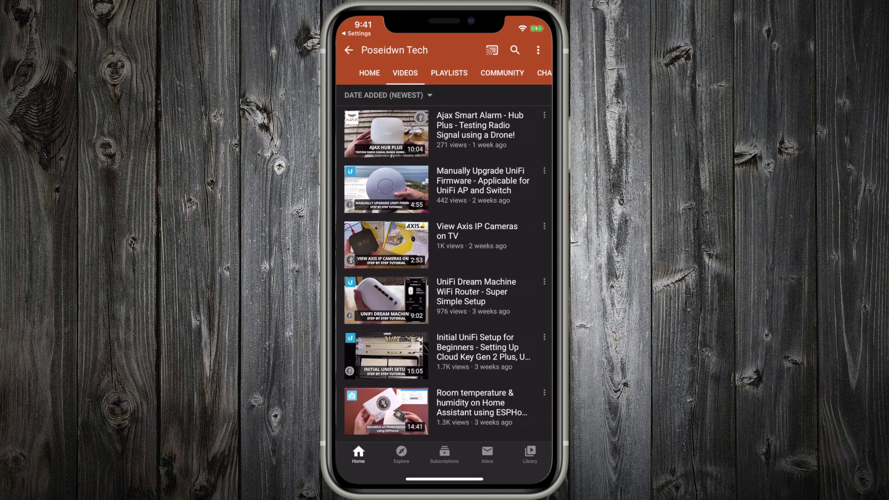
left_click_drag(444, 480, 445, 325)
Load the Poseidwn tech favourite in Safari, scroll through it, then close Safari
left_click(420, 193)
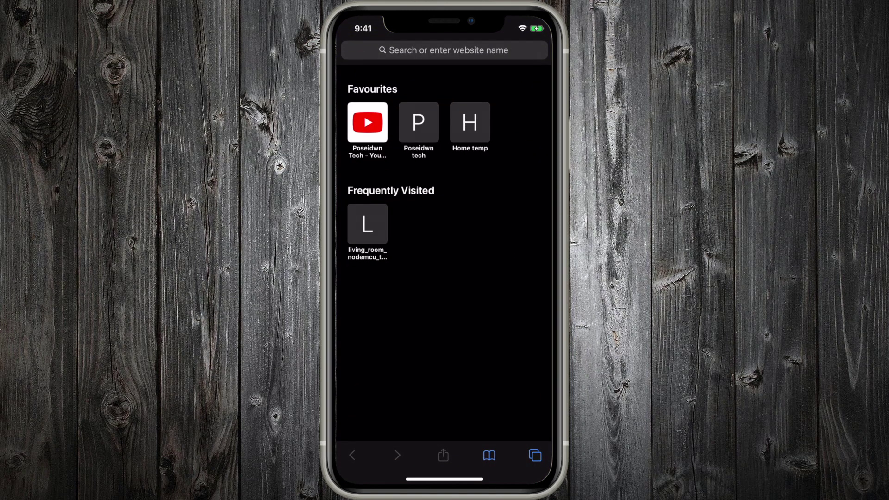
left_click(419, 122)
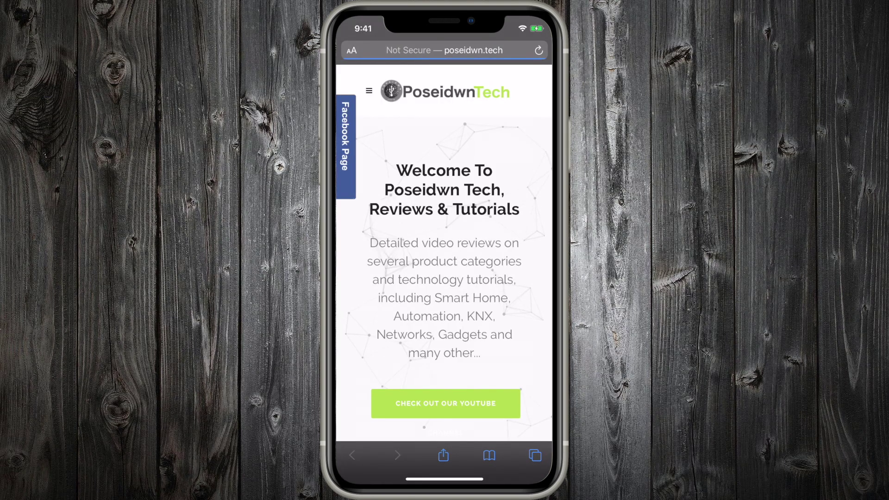
scroll(444, 267, "down", 15)
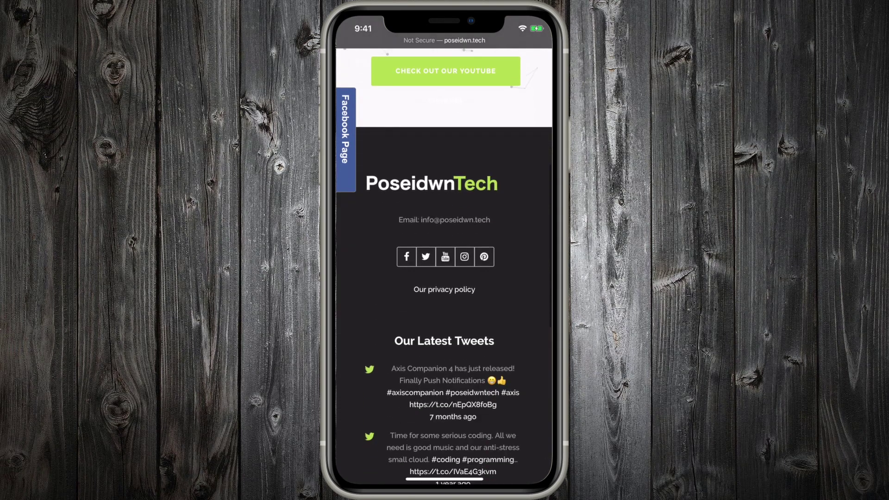
left_click(517, 438)
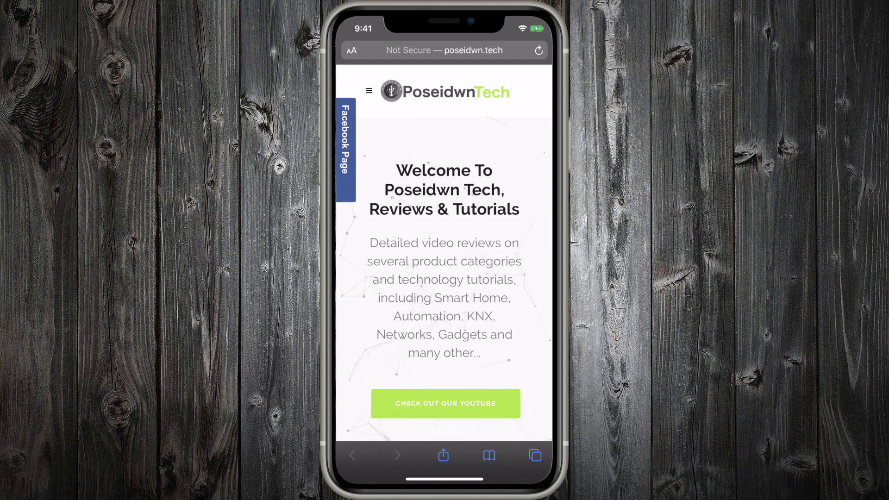
left_click_drag(445, 479, 445, 324)
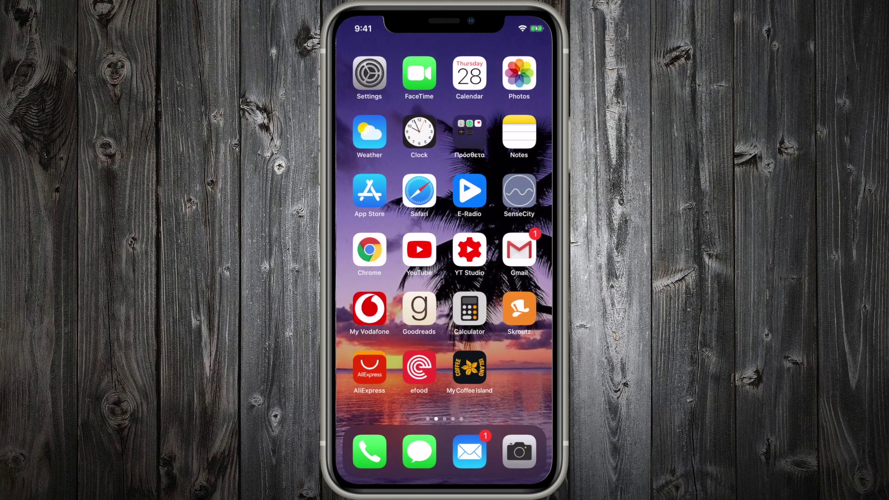